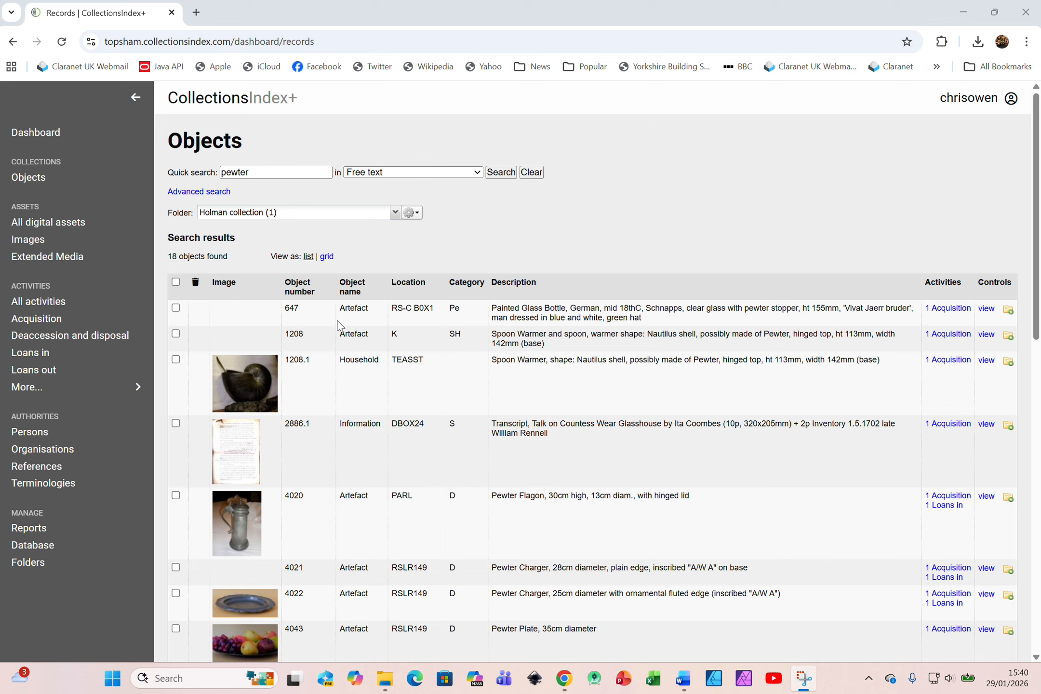
left_click(175, 283)
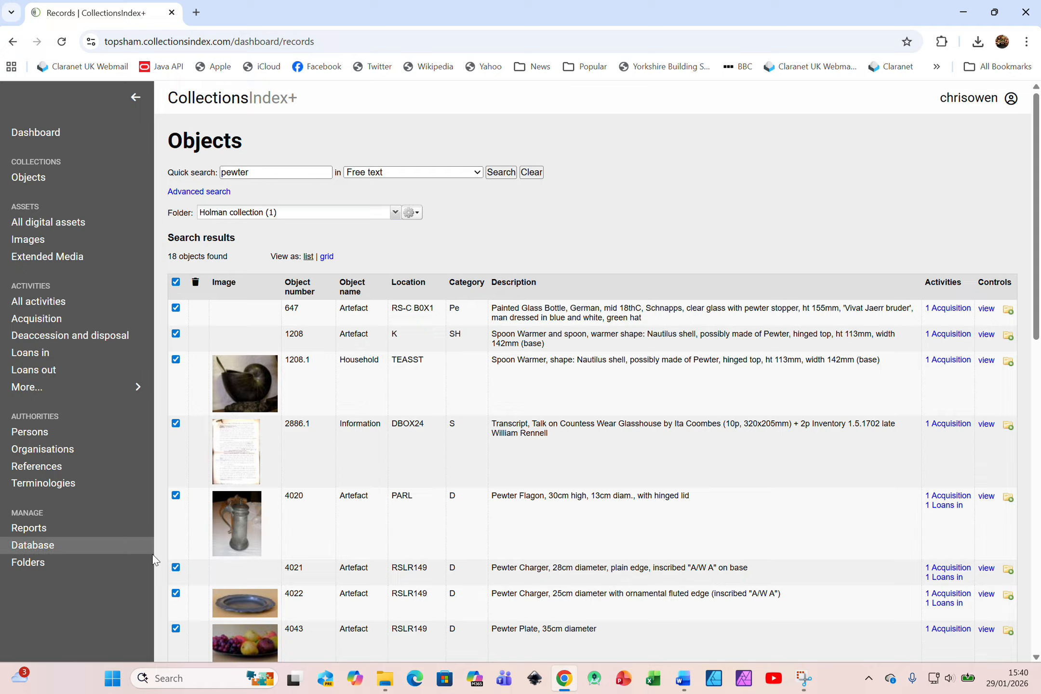
left_click(176, 283)
left_click(175, 309)
left_click(175, 334)
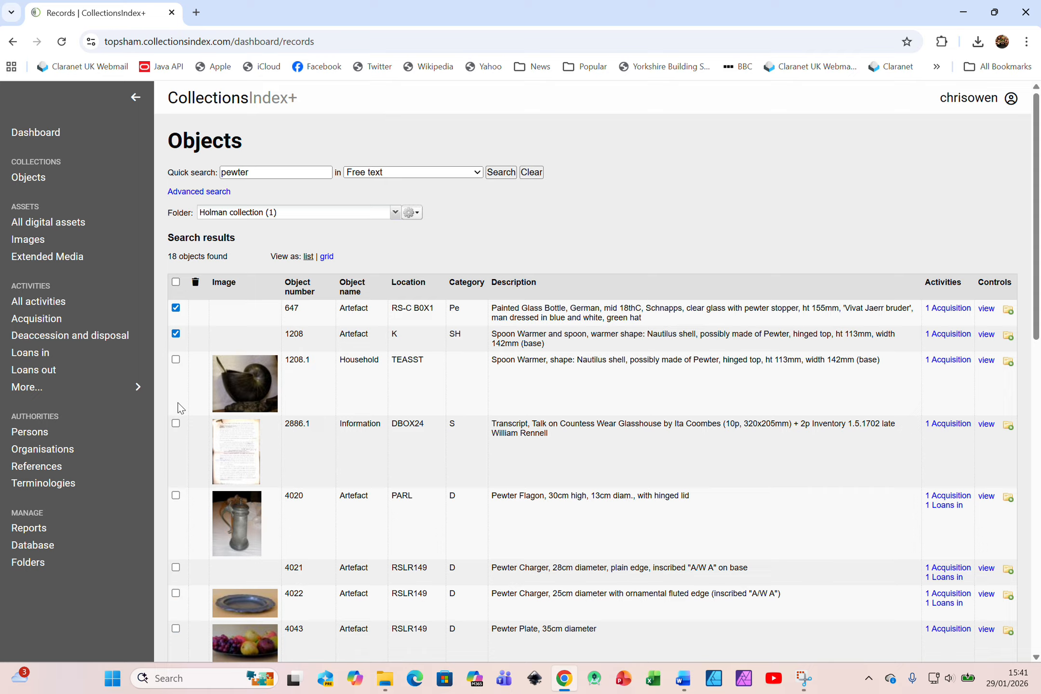
left_click(177, 497)
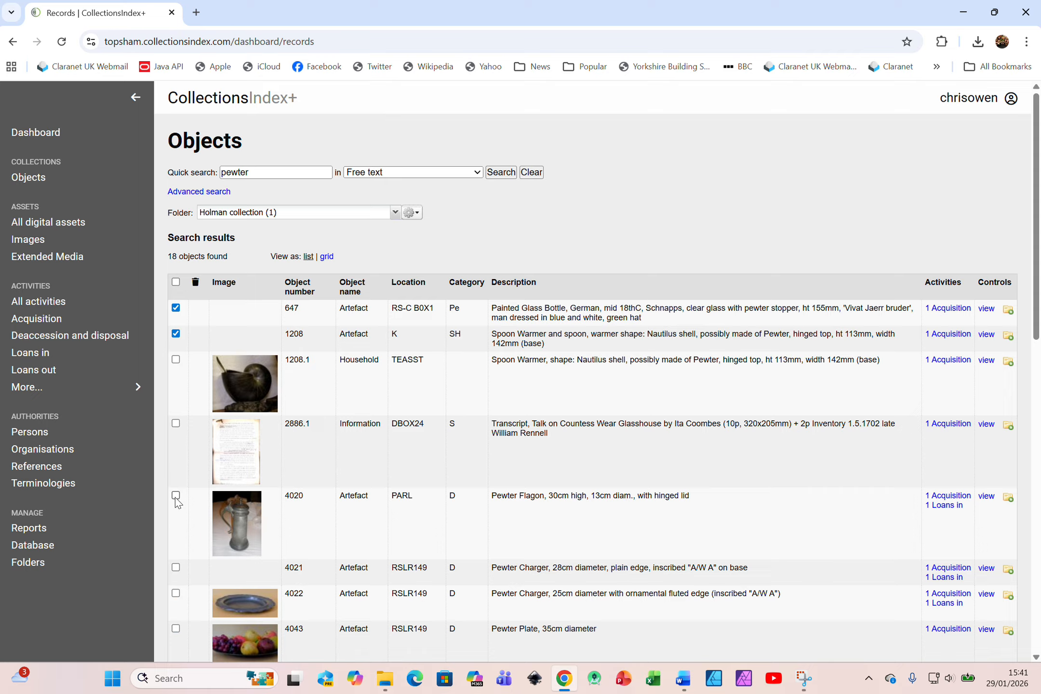
left_click(176, 568)
left_click(176, 309)
left_click(176, 335)
left_click(176, 496)
left_click(177, 569)
Export all records in the pewter search results as CSV and show the downloaded file in its folder.
scroll(371, 381, "down", 10)
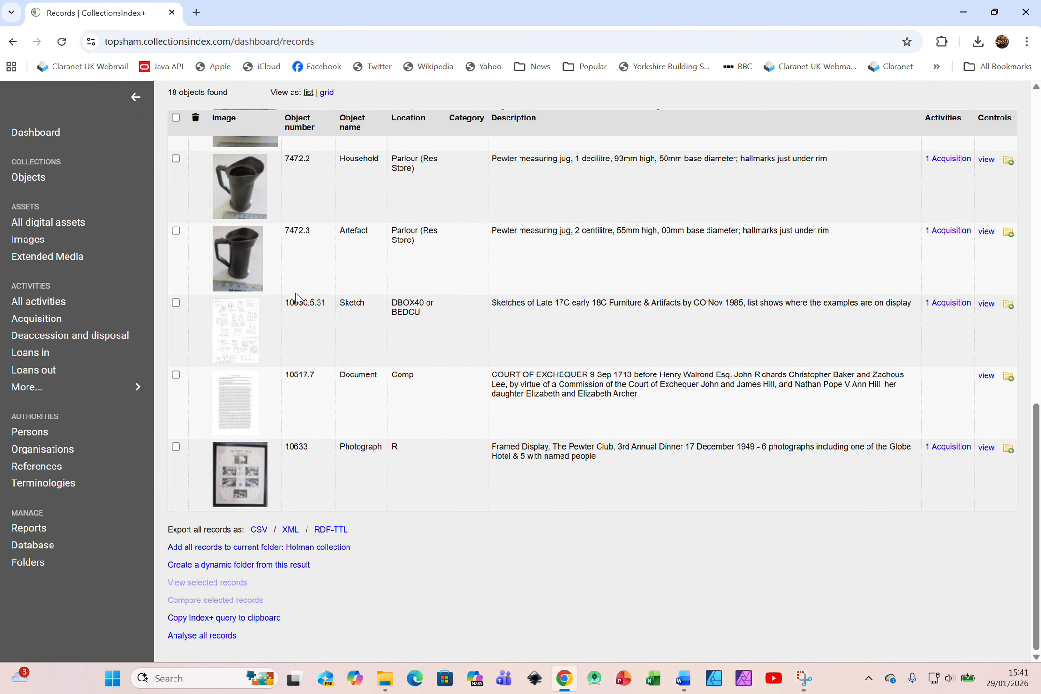
left_click(260, 531)
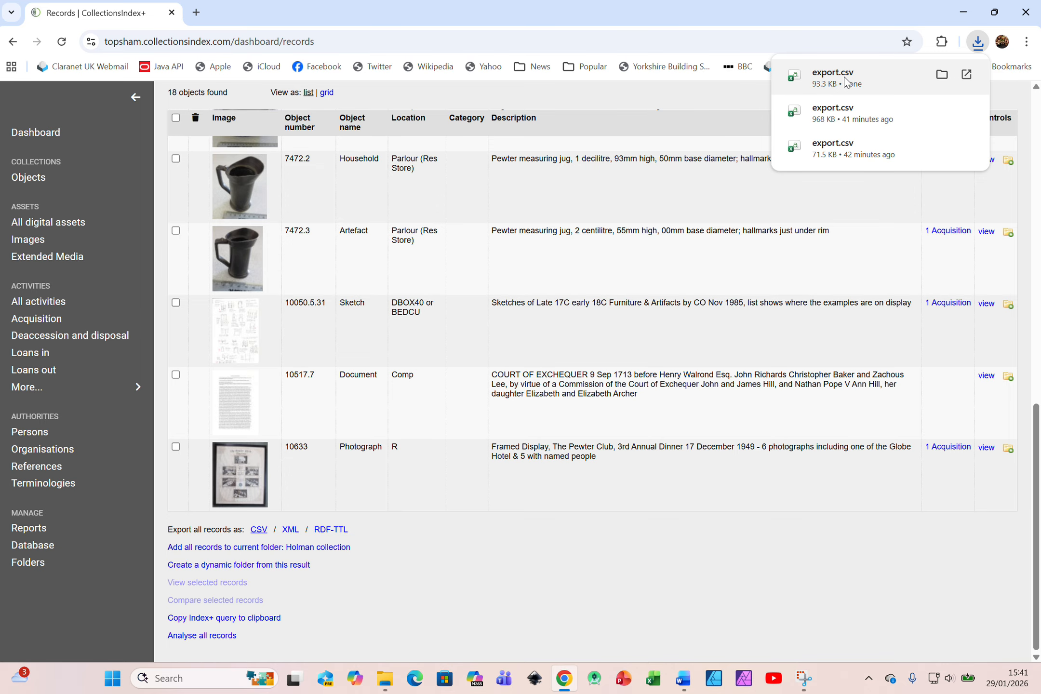
left_click(942, 75)
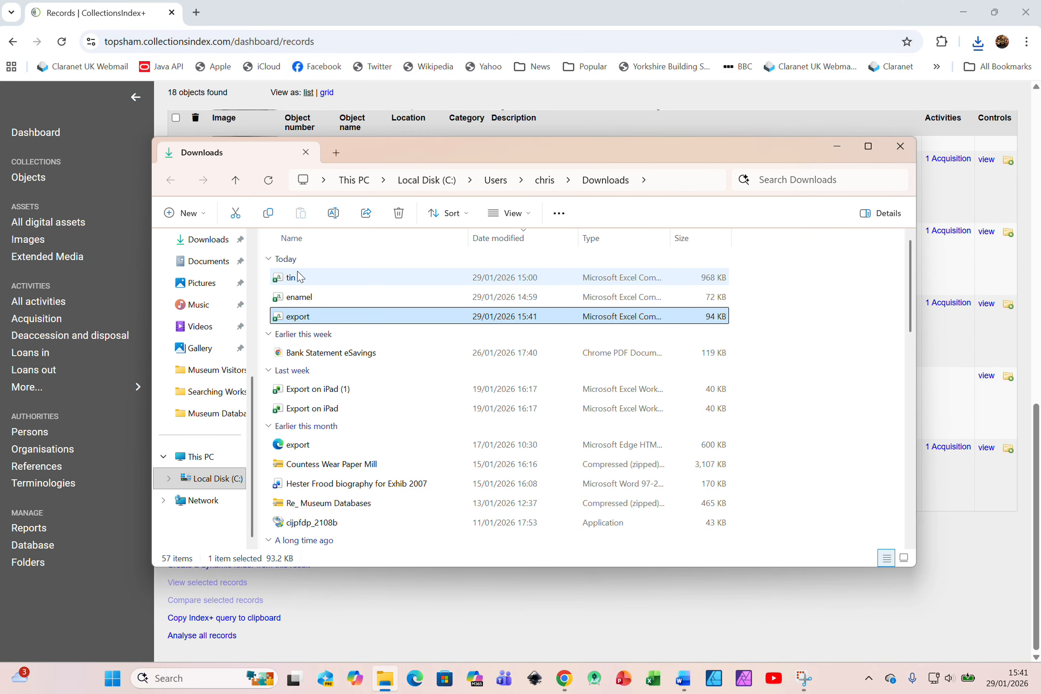
right_click(307, 318)
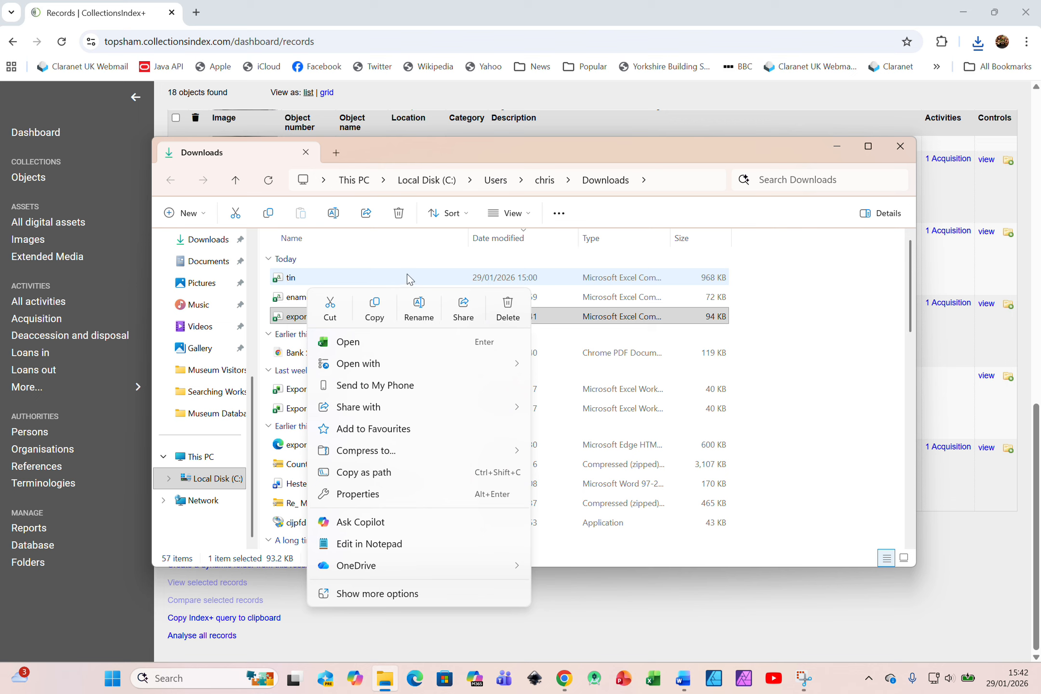
left_click(808, 273)
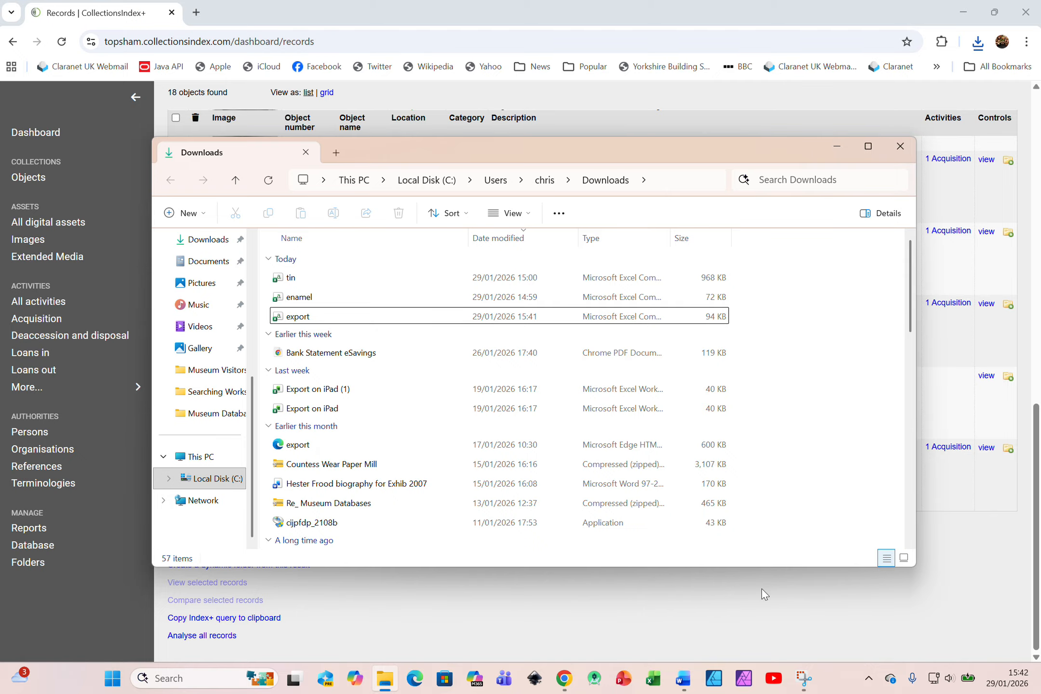
Switch to Excel, open the recent CIUpdateCSV workbook, and enable its content as a trusted document.
left_click(655, 680)
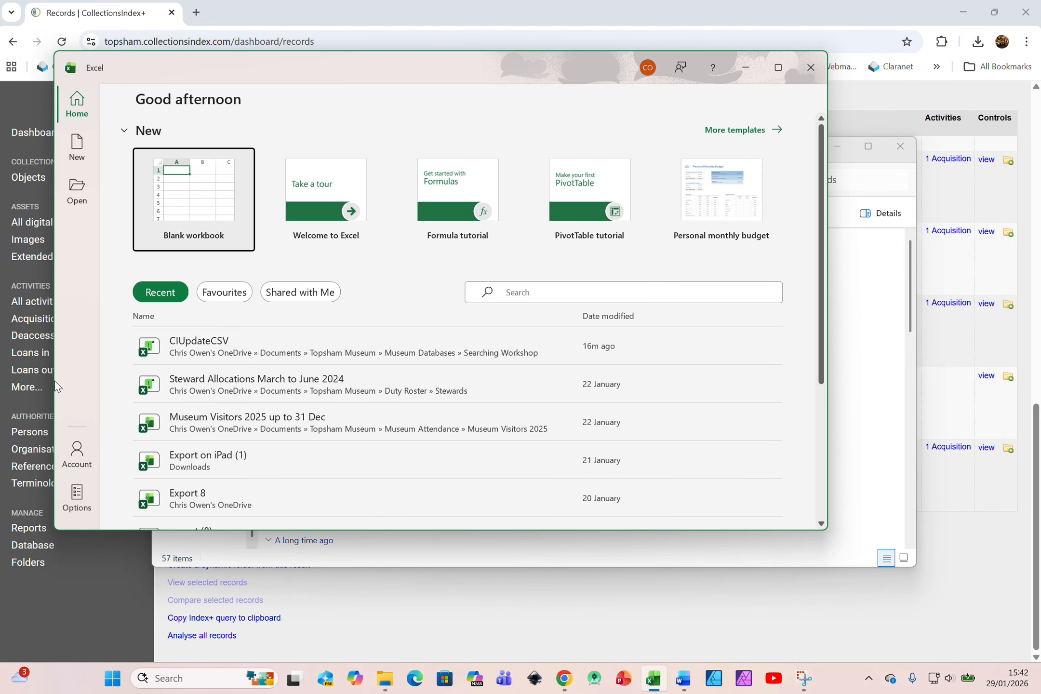
left_click(217, 347)
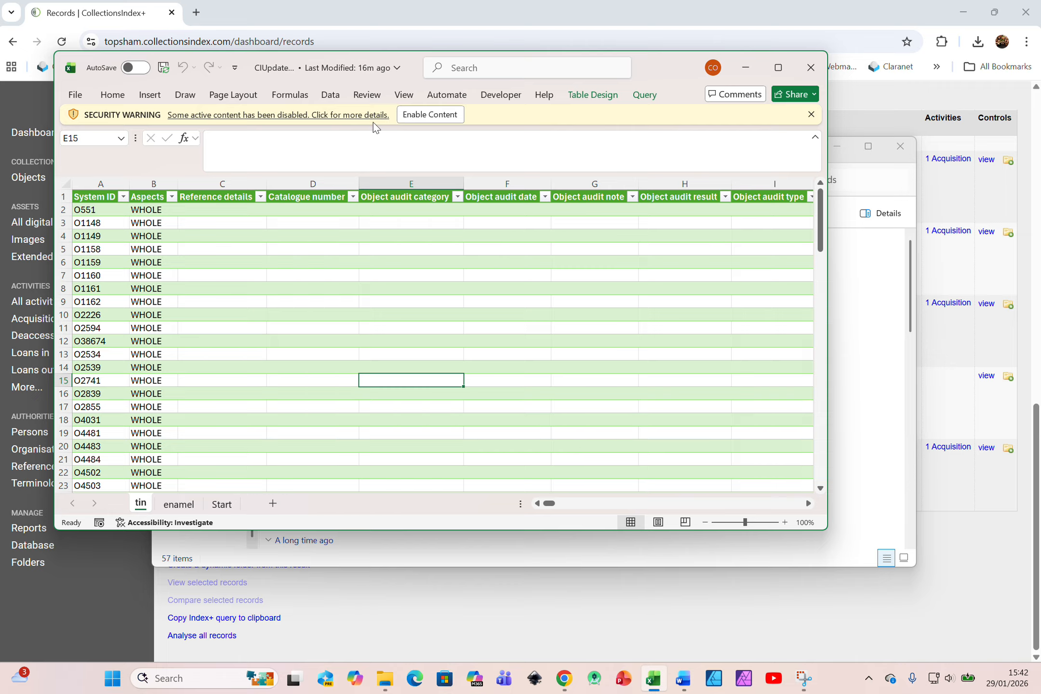
left_click(437, 118)
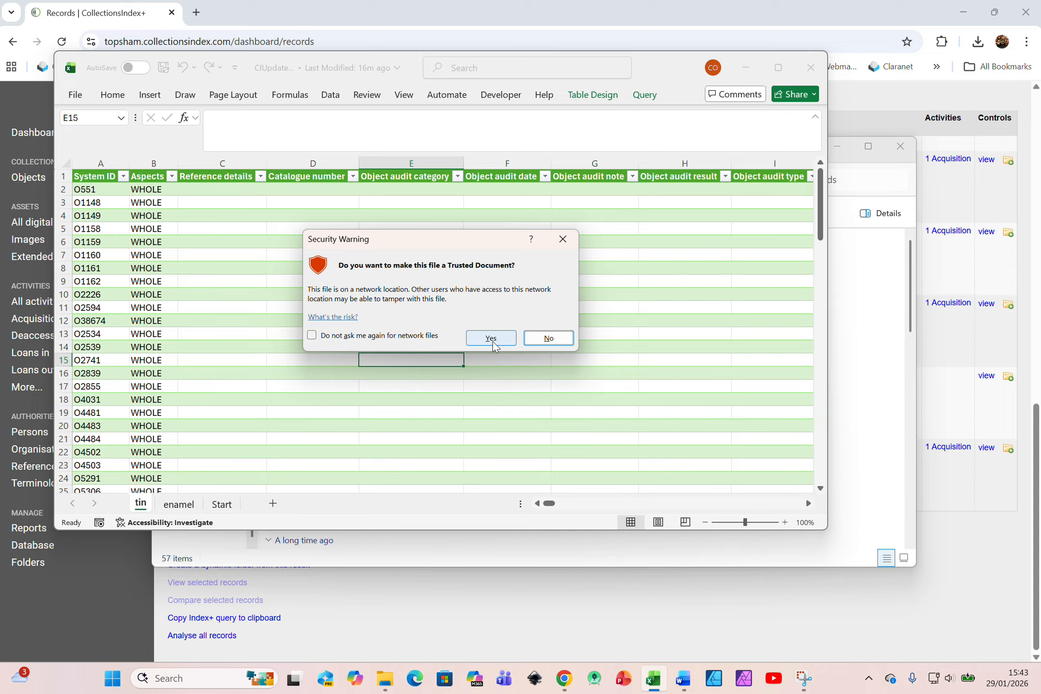
left_click(494, 342)
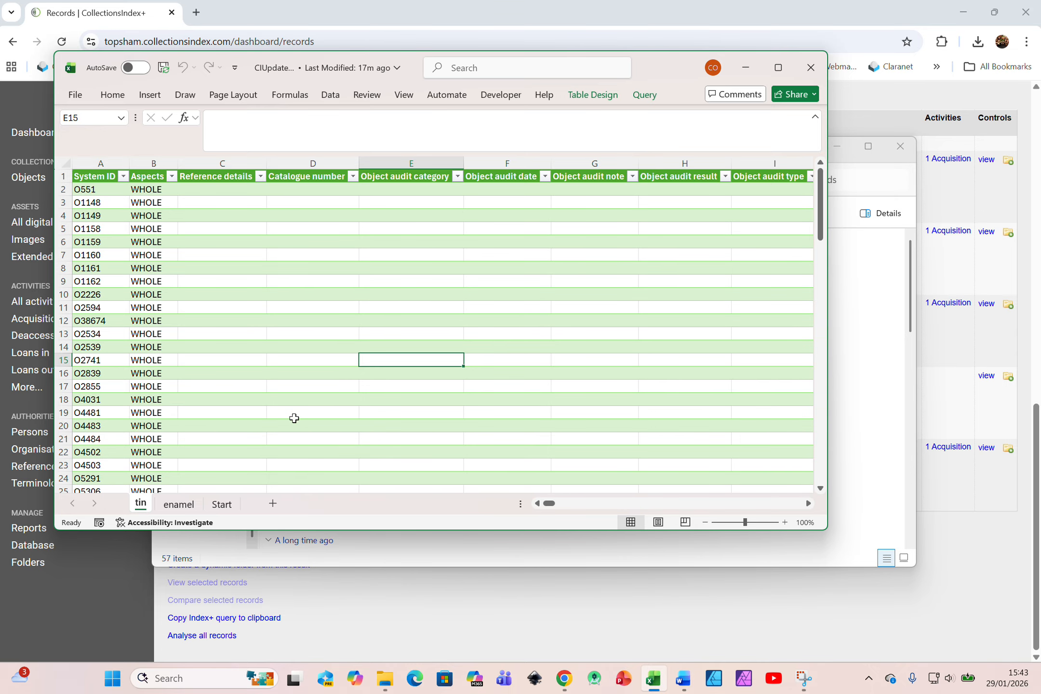
From the Start sheet, import export.csv from Downloads as comma-delimited data into a new sheet and close the queries list.
left_click(223, 504)
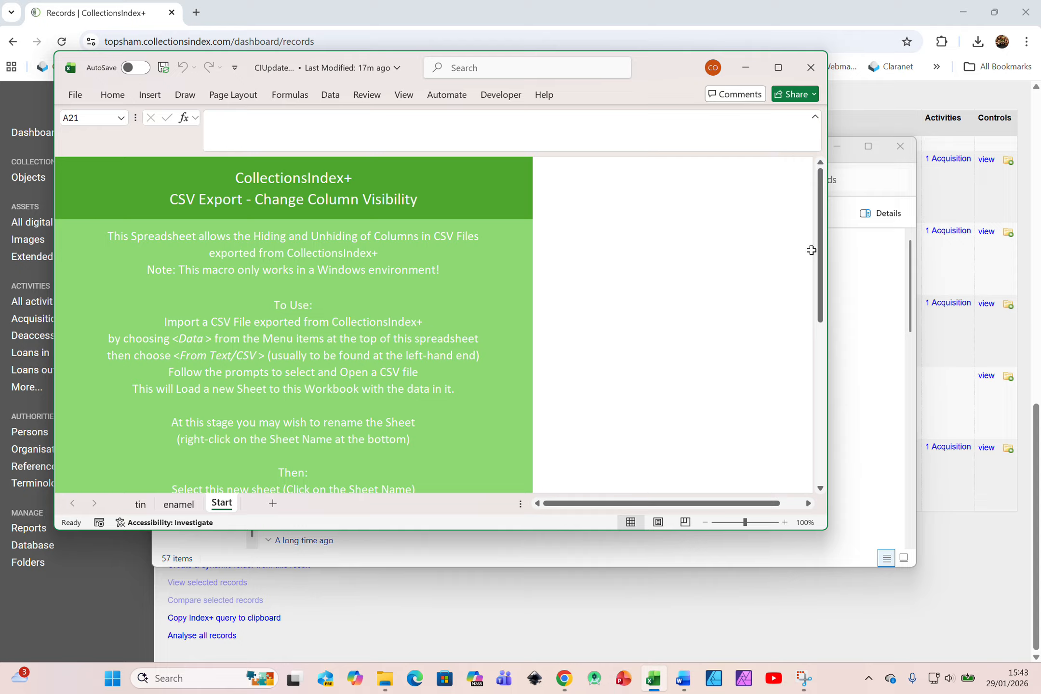
mouse_move(818, 260)
left_mouse_down()
mouse_move(819, 367)
mouse_move(809, 252)
left_mouse_up()
left_click(331, 95)
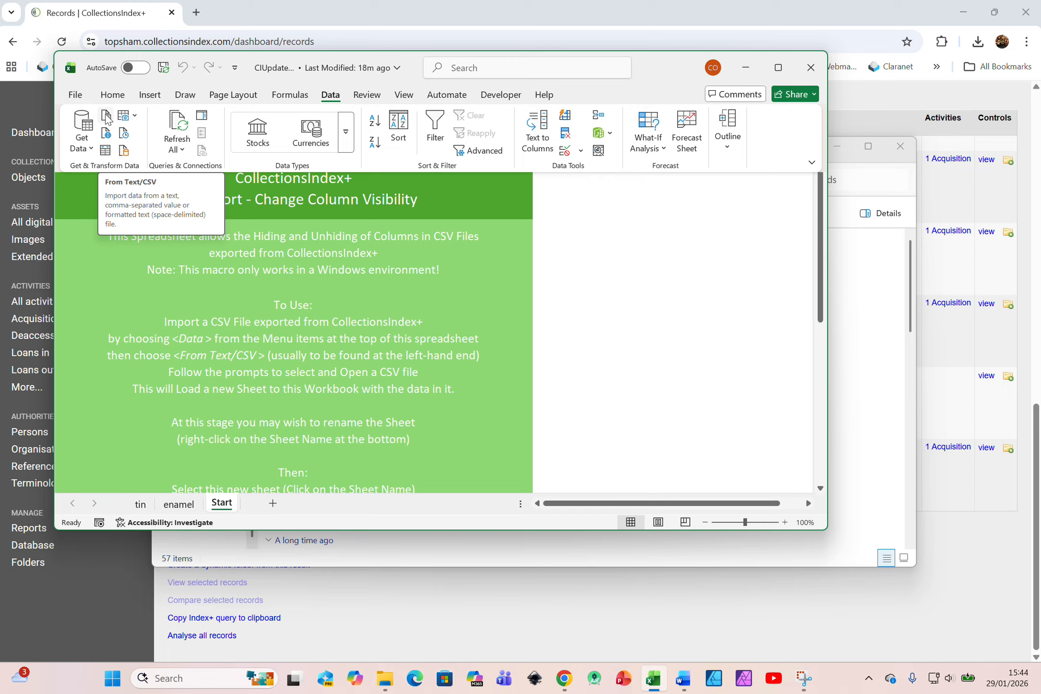
left_click(106, 119)
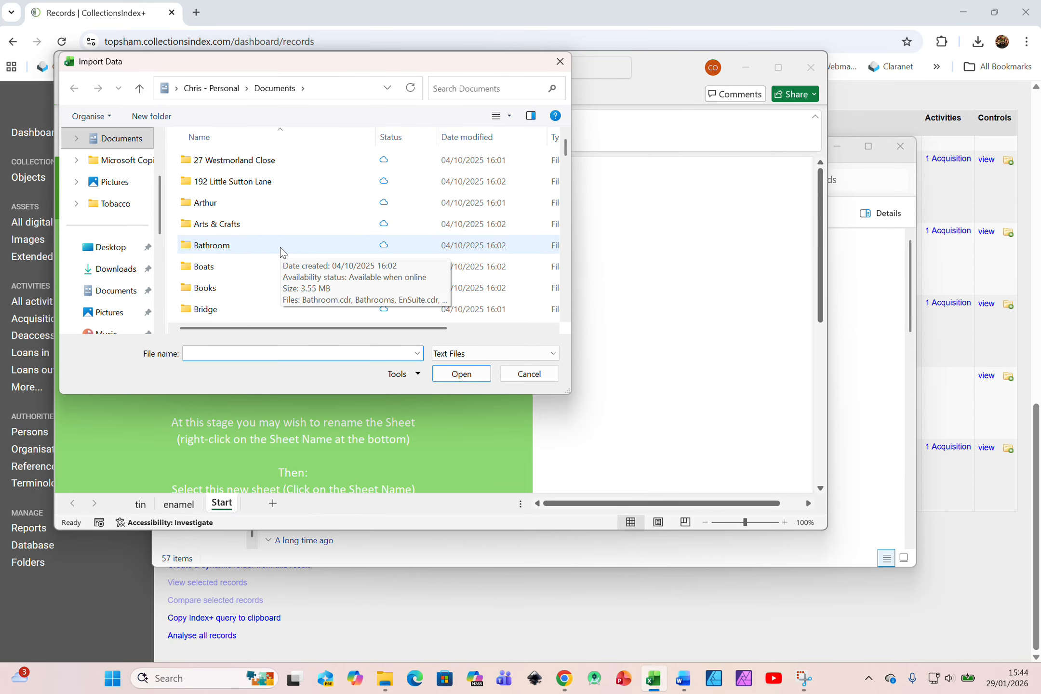
left_click(114, 272)
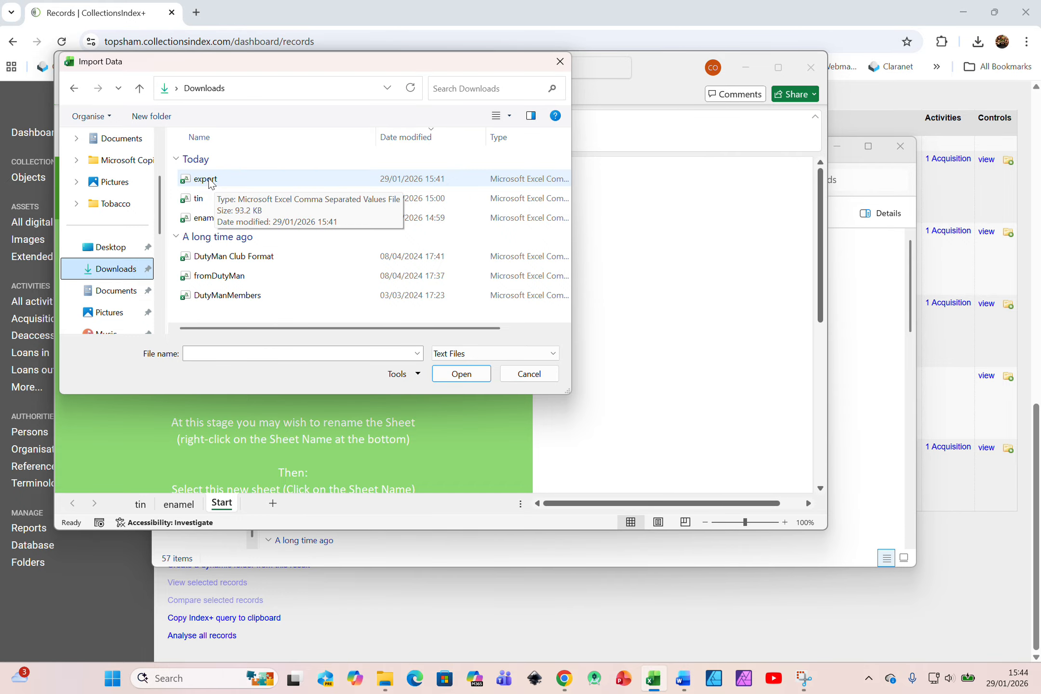
double_click(207, 180)
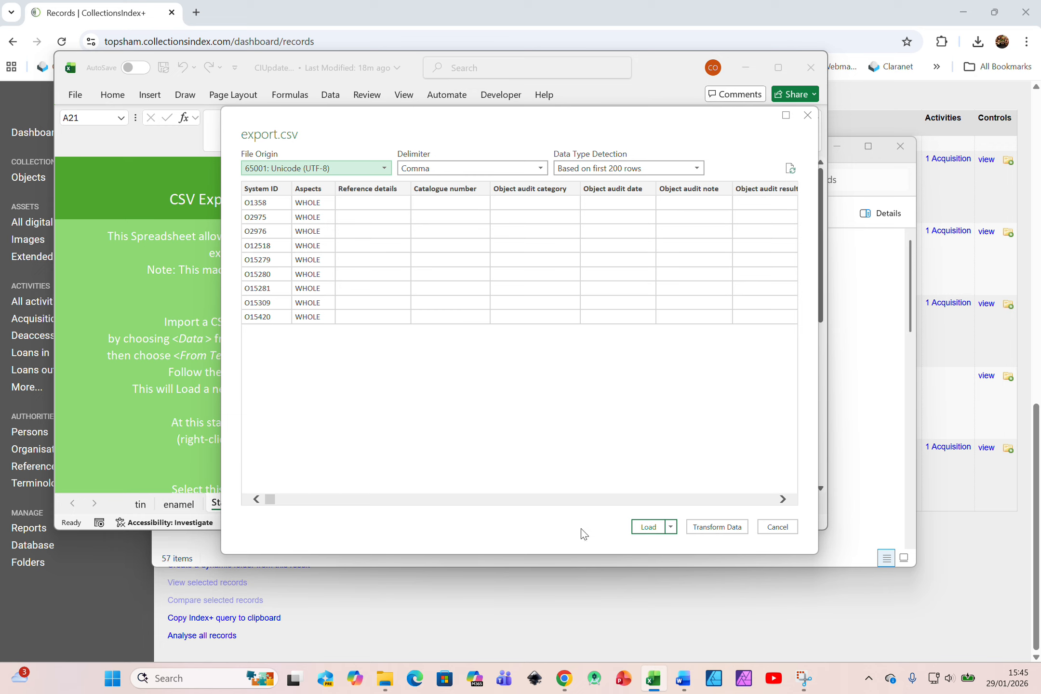
left_click(648, 528)
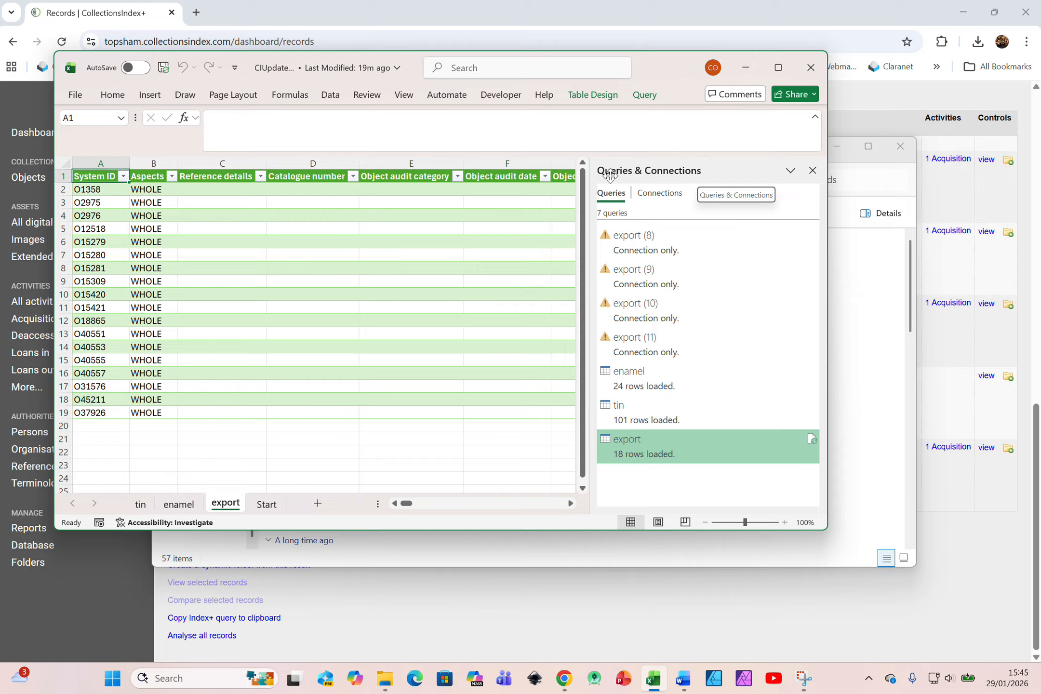
left_click(812, 171)
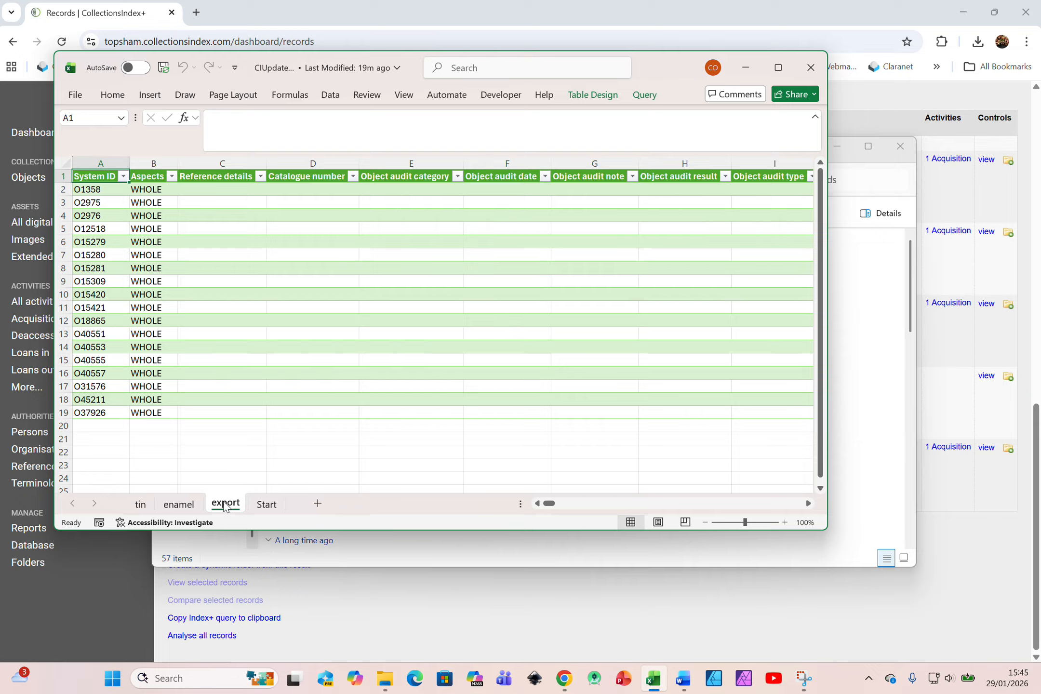
Rename the newly imported export sheet as pewter.
right_click(224, 504)
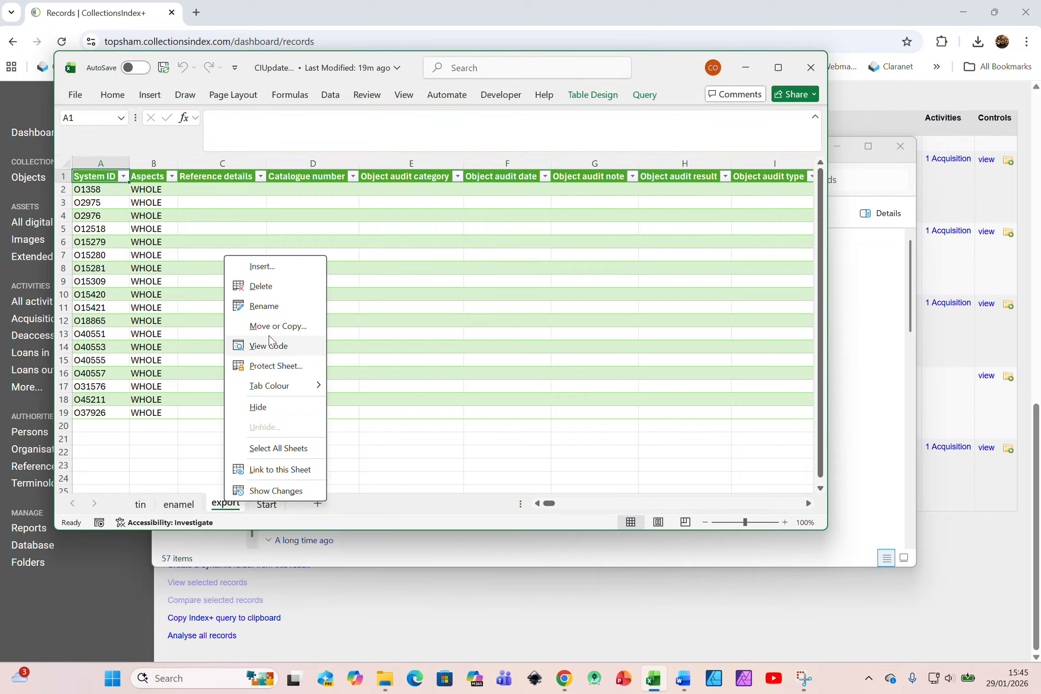
left_click(264, 306)
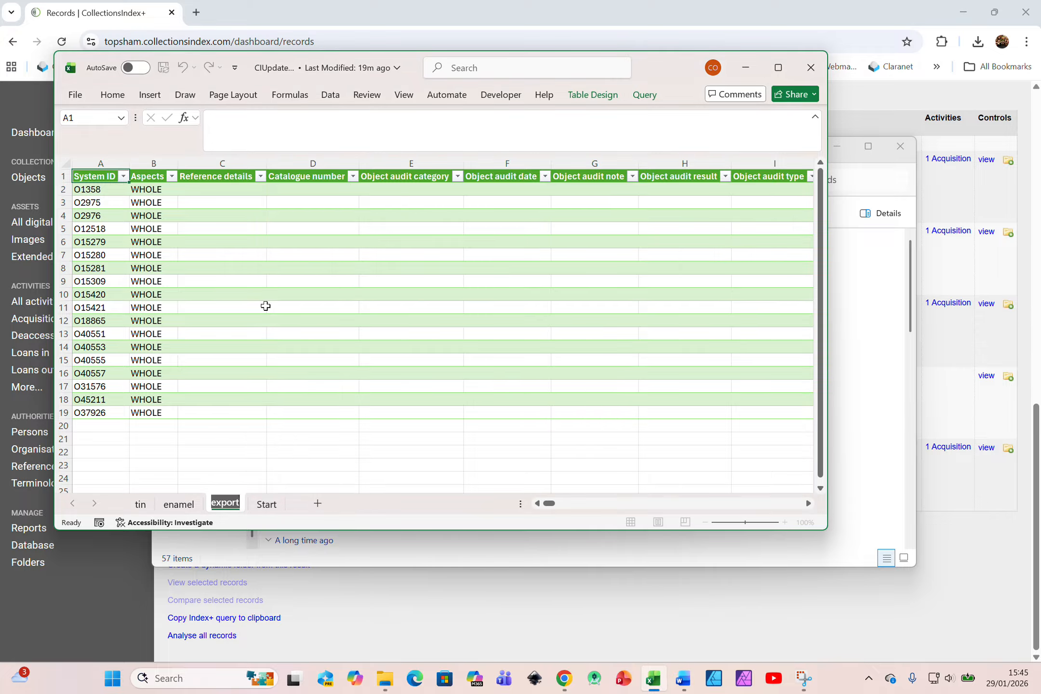
type("pew")
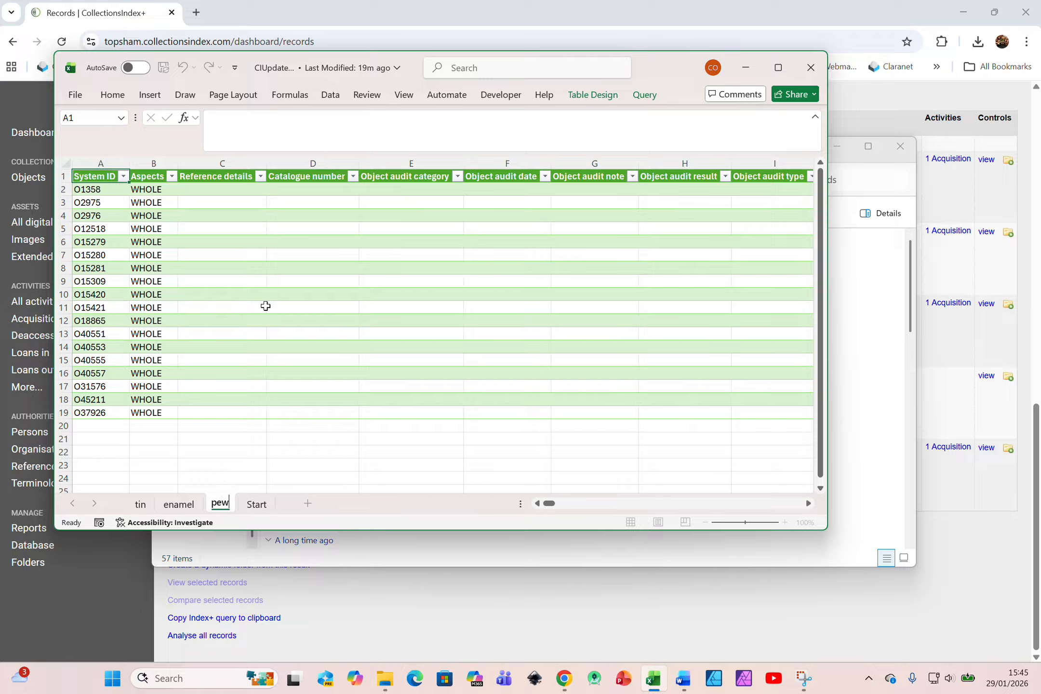
type("ter")
key("Return")
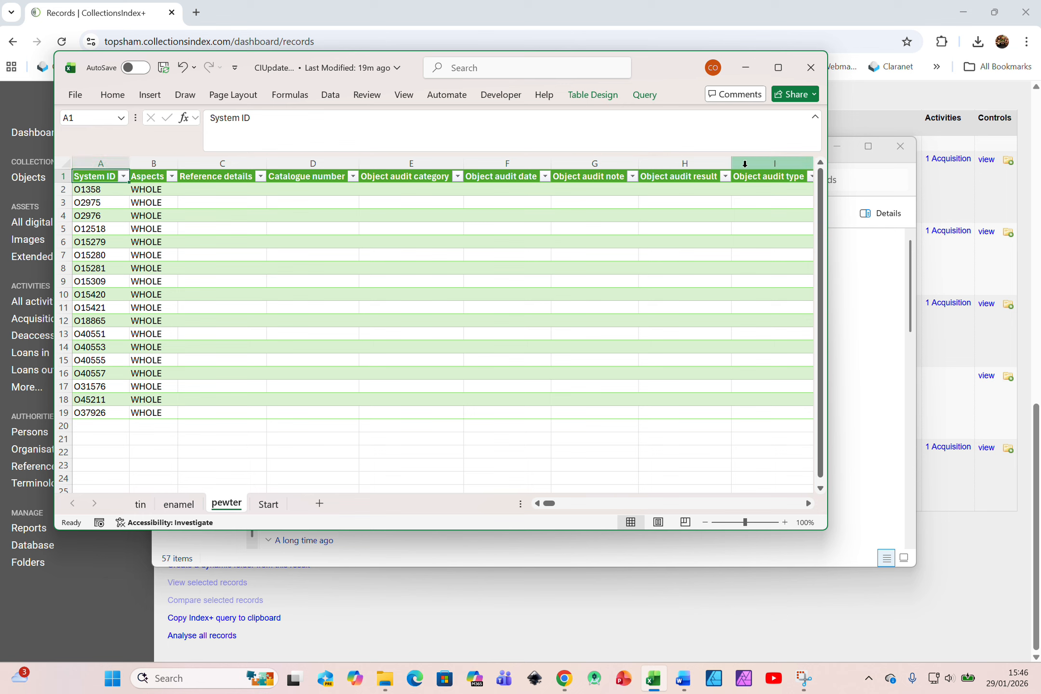
Run the Hide CSV Columns macro on the pewter sheet and hide all empty columns.
right_click(407, 161)
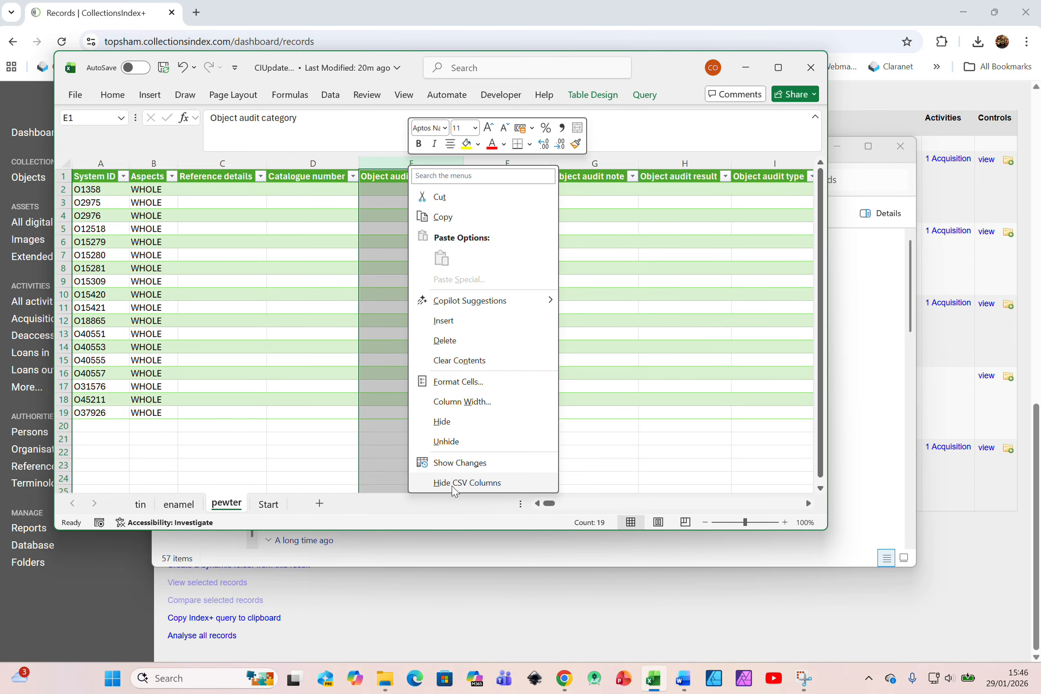
left_click(476, 483)
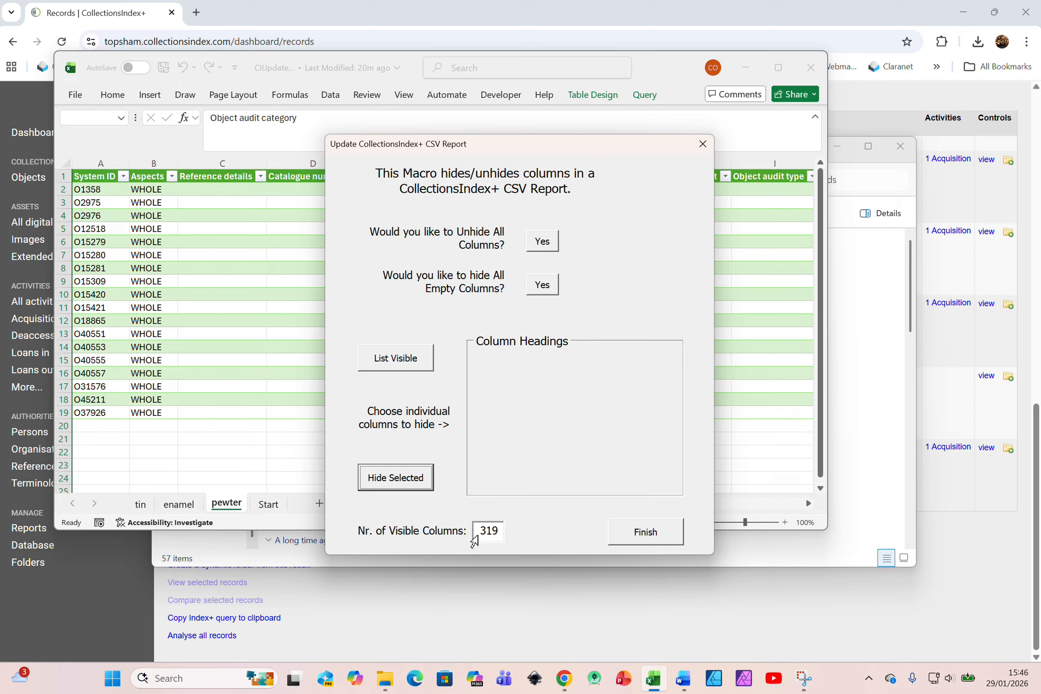
left_click(544, 286)
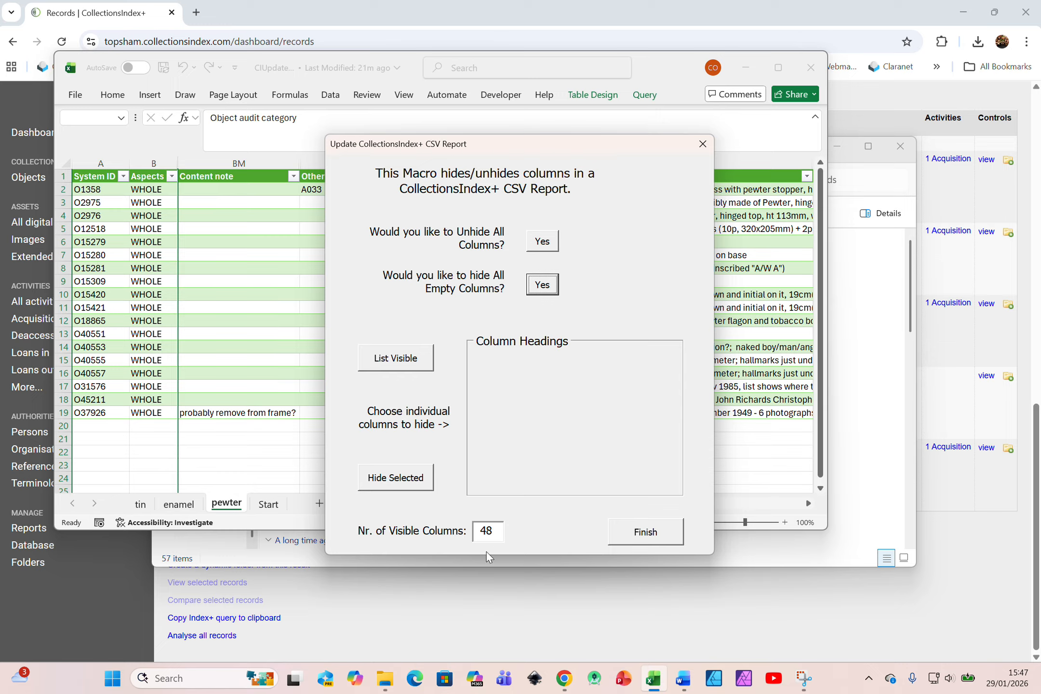
List the visible column headings and mark the first seven, System ID through Copyright, plus two further down for hiding.
left_click(407, 359)
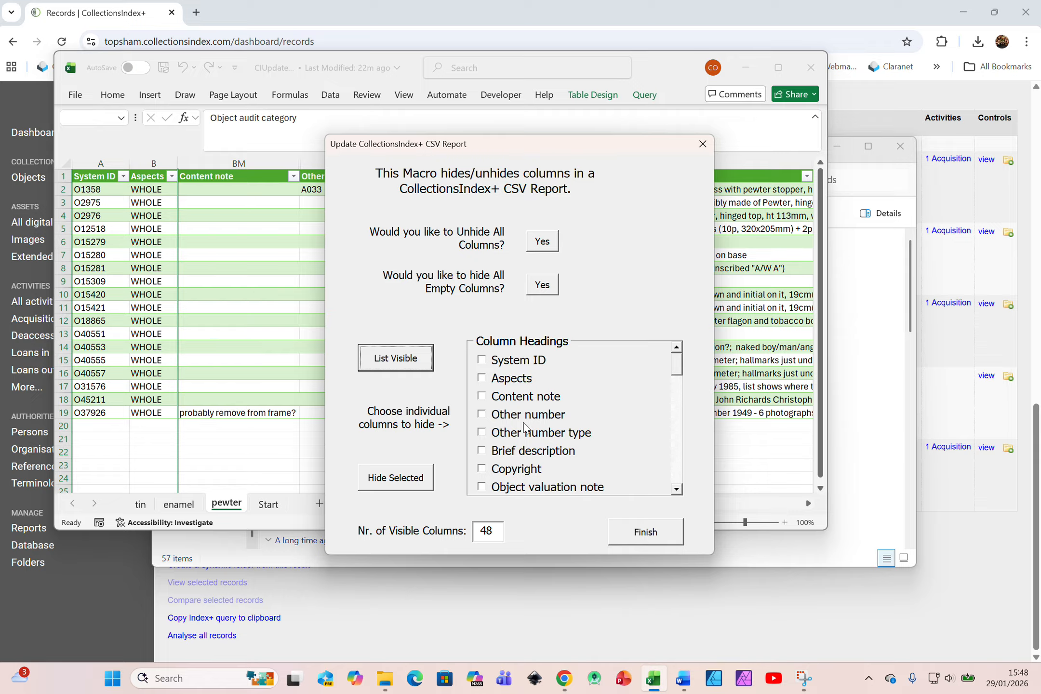
left_click(482, 360)
left_click(482, 378)
left_click(481, 396)
left_click(482, 414)
left_click(483, 433)
left_click(483, 451)
left_click(482, 469)
left_click_drag(677, 365, 678, 383)
left_click(481, 397)
left_click(482, 416)
left_click_drag(676, 393, 684, 485)
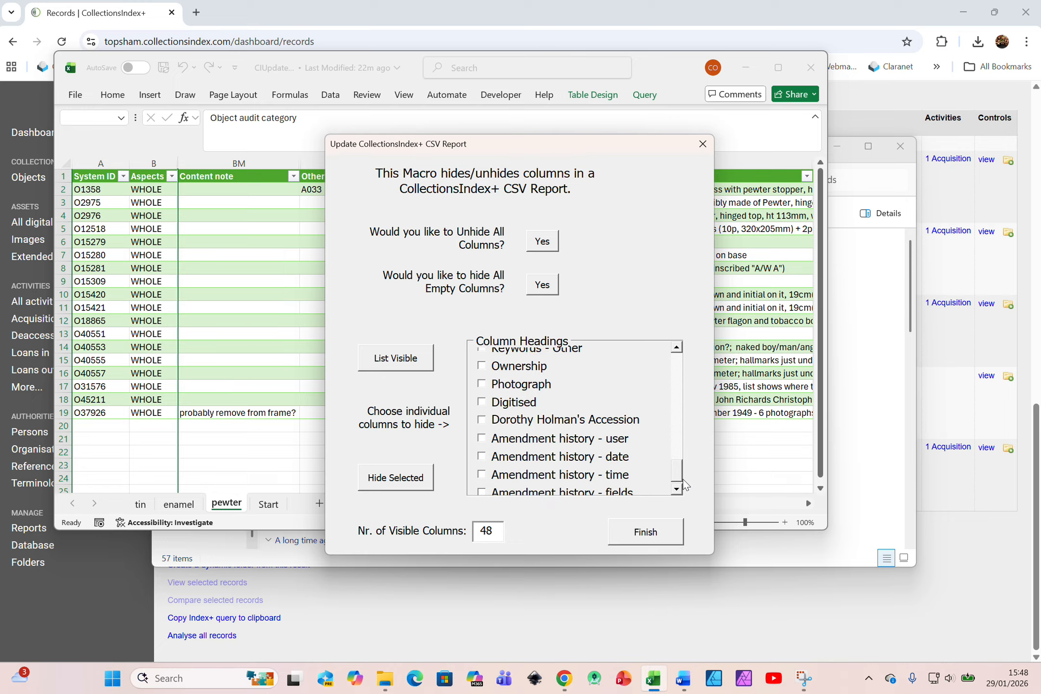
Mark the Accession column and the Amendment history user, date, time and fields columns, and hide all marked columns.
left_click(482, 416)
left_click(482, 435)
left_click(481, 453)
left_click(482, 470)
left_click(483, 489)
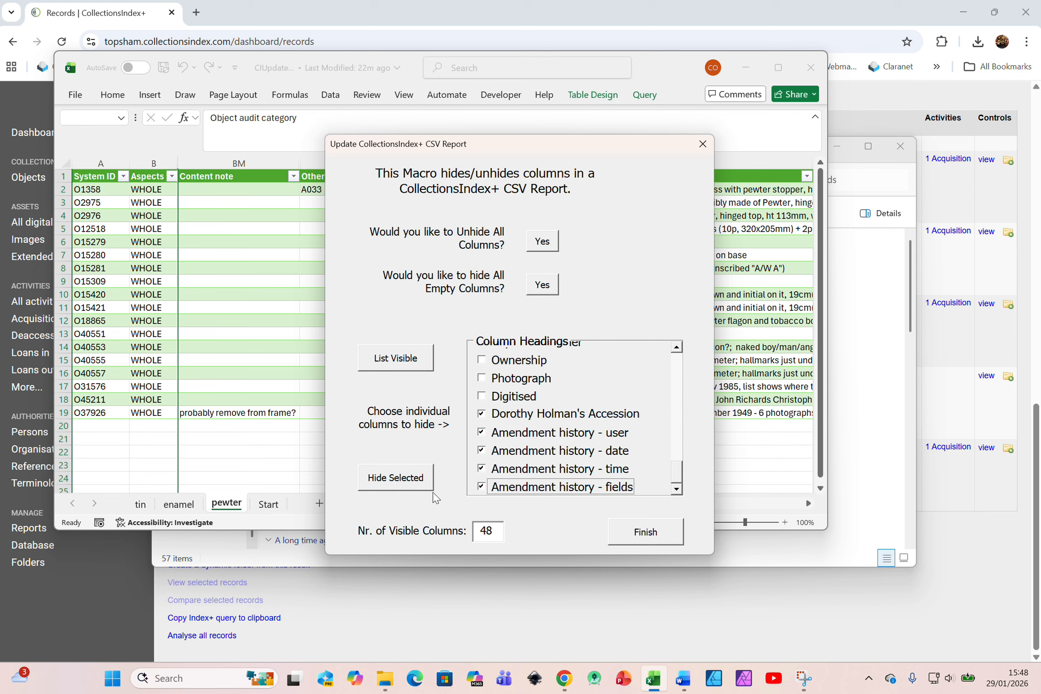
left_click(396, 478)
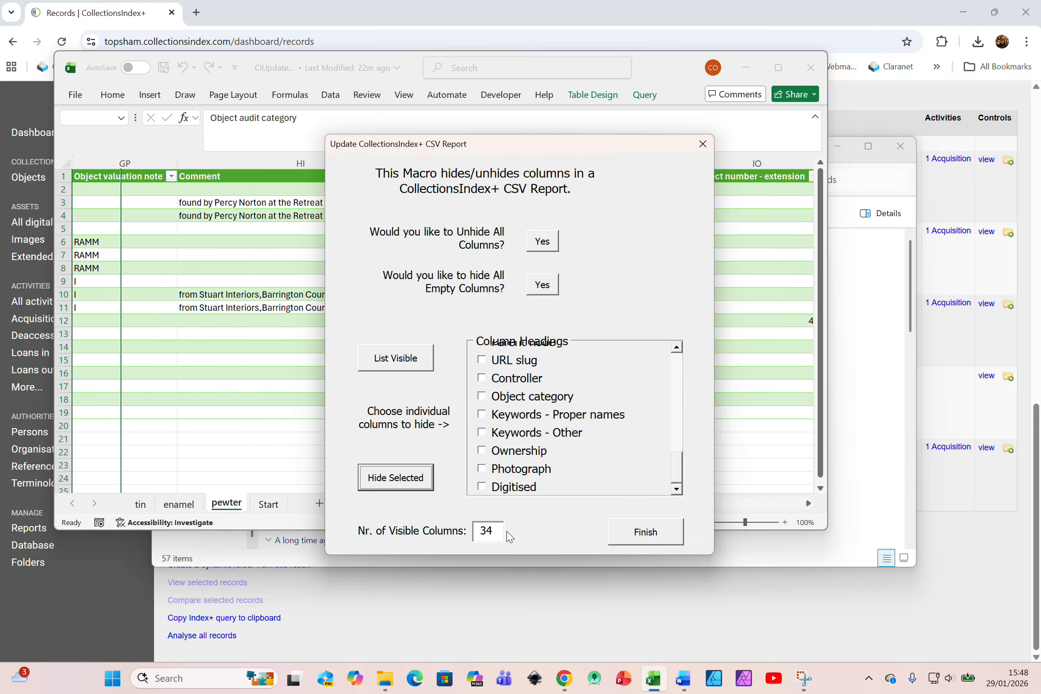
Unhide all columns and review their listed headings, and hide all empty columns again.
left_click_drag(672, 474, 676, 351)
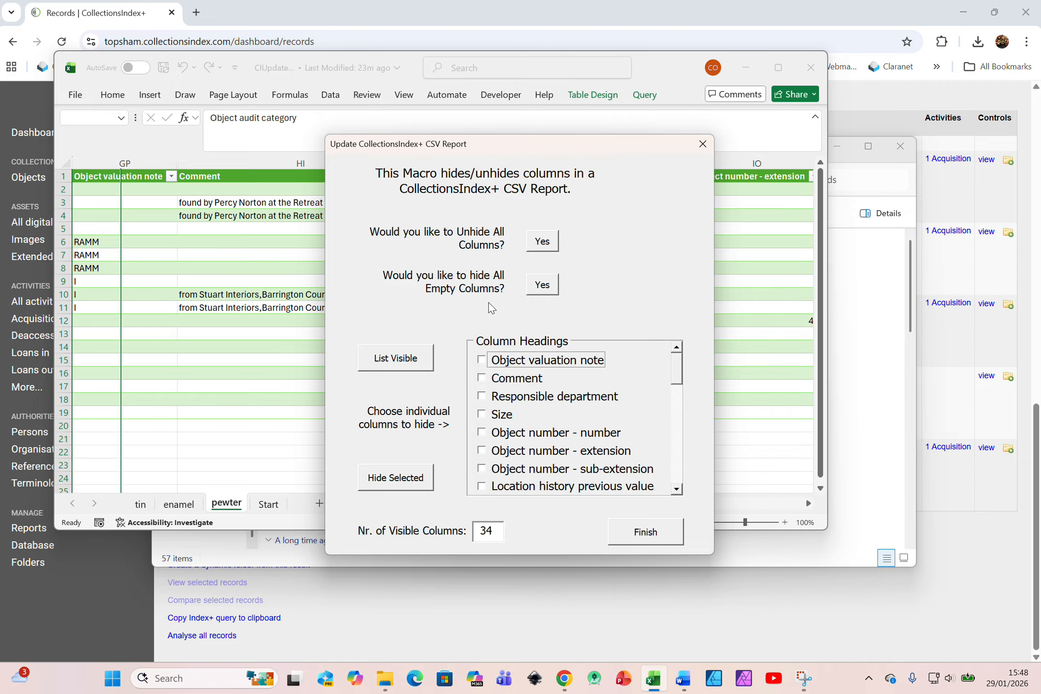
left_click(544, 244)
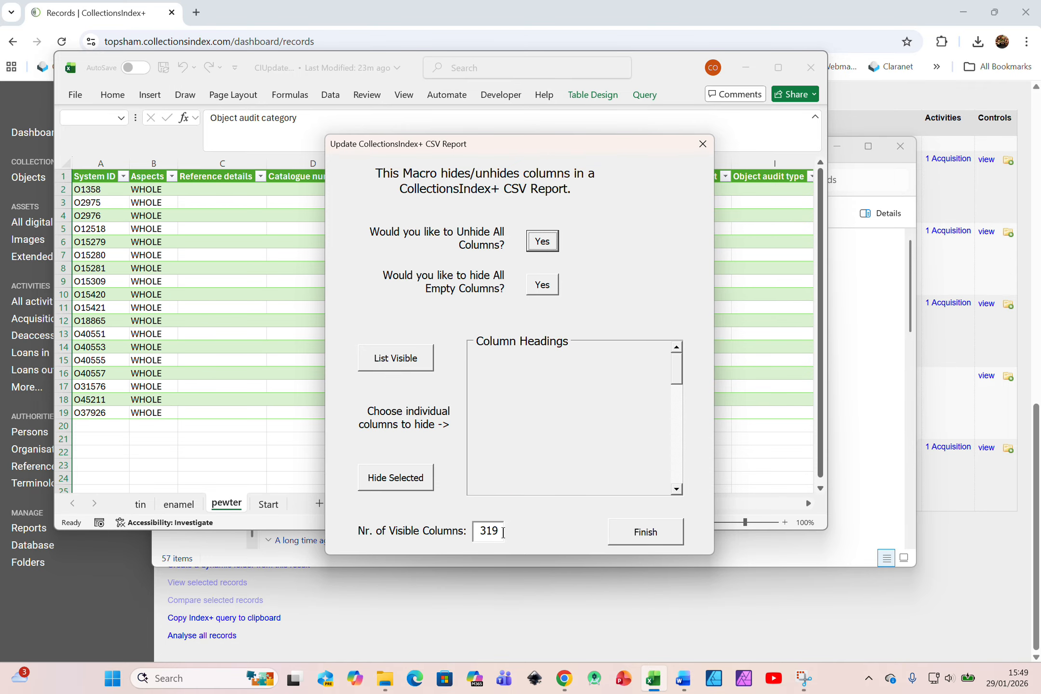
left_click(410, 360)
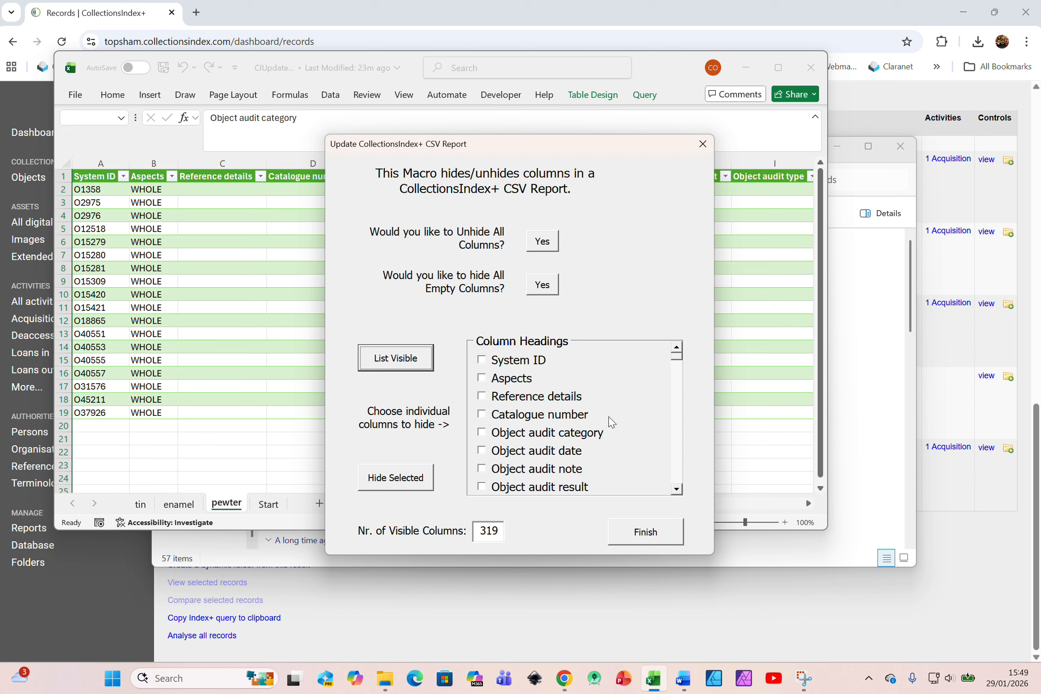
left_click(677, 359)
mouse_move(677, 358)
left_mouse_down()
mouse_move(676, 484)
mouse_move(669, 355)
left_mouse_up()
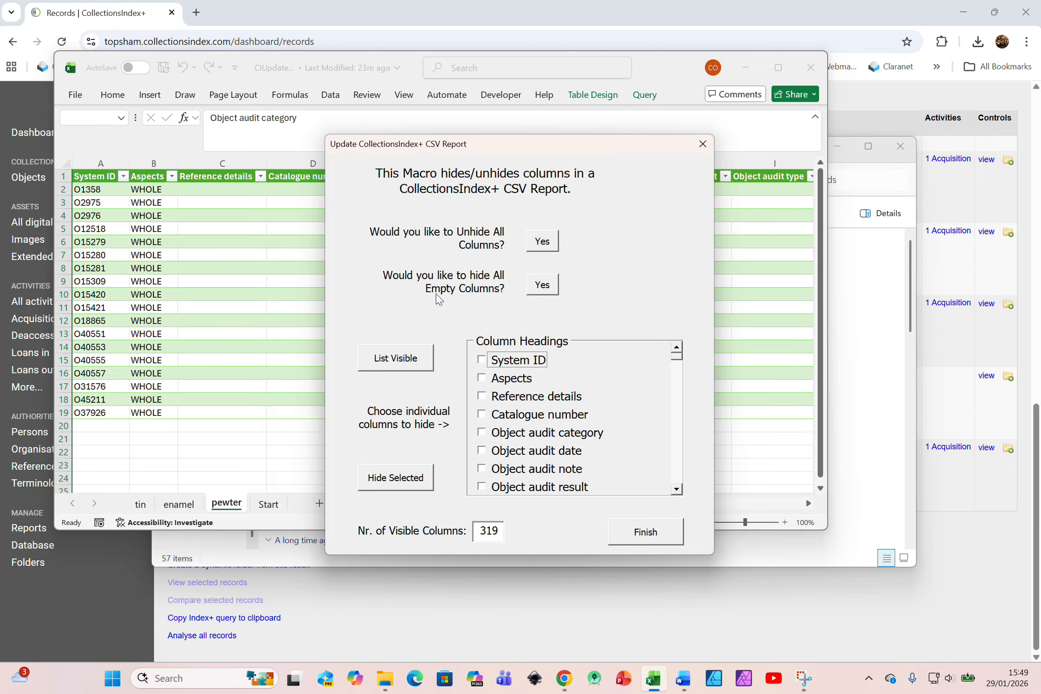
left_click(544, 285)
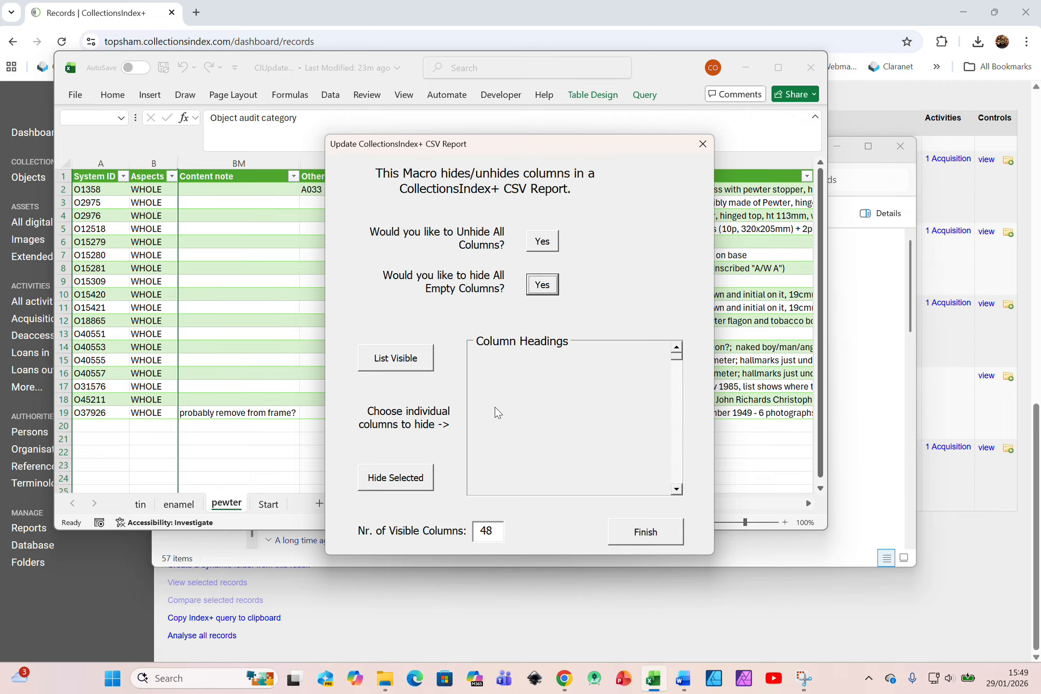
List the visible columns, hide the first seven from System ID through Copyright, and close the macro form.
left_click(413, 358)
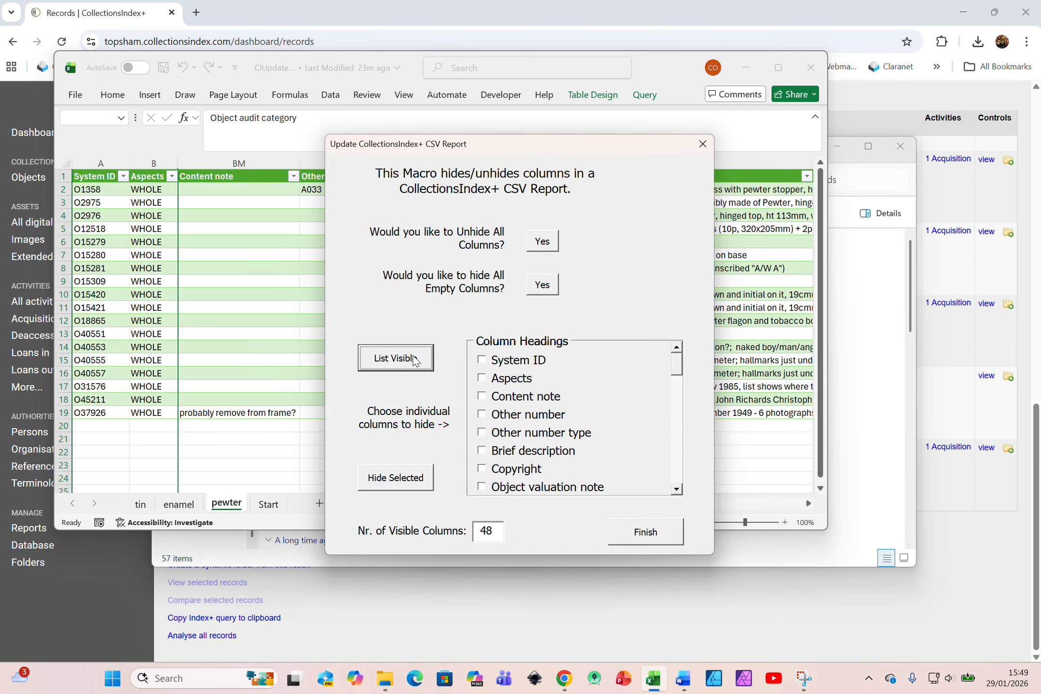
left_click(481, 361)
left_click(483, 380)
left_click(482, 398)
left_click(482, 416)
left_click(482, 434)
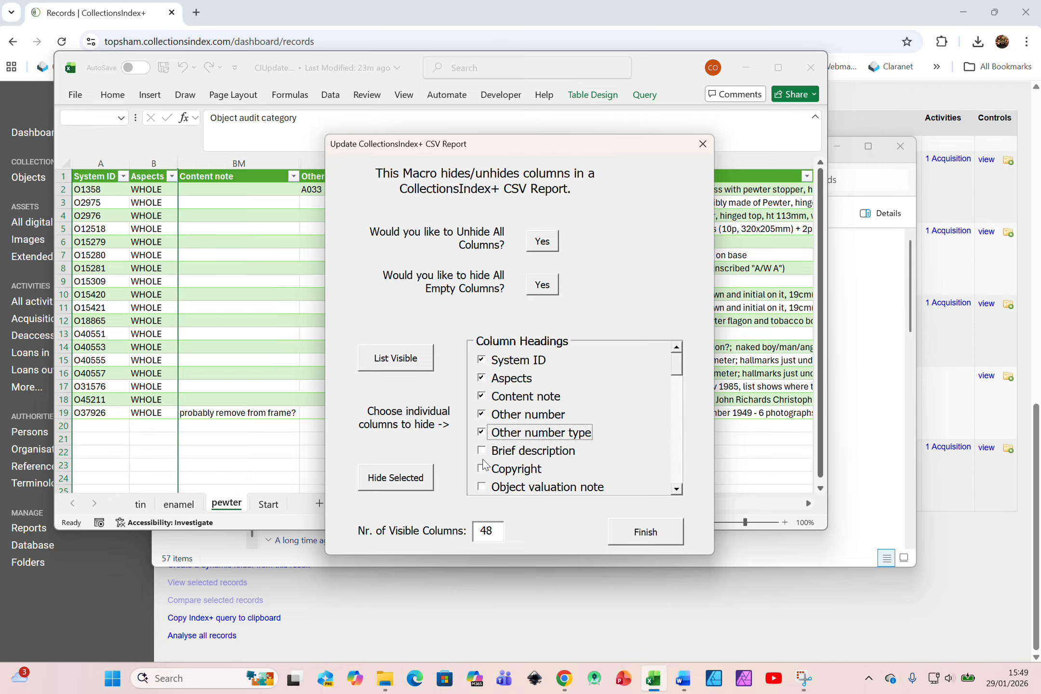
left_click(481, 451)
left_click(482, 469)
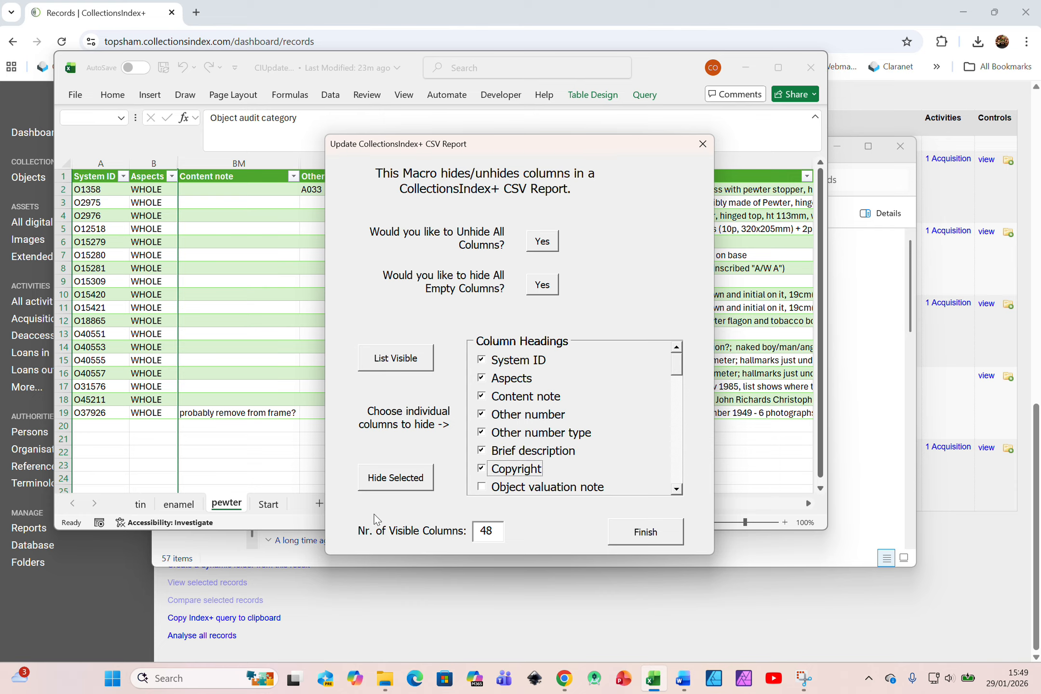
left_click(414, 479)
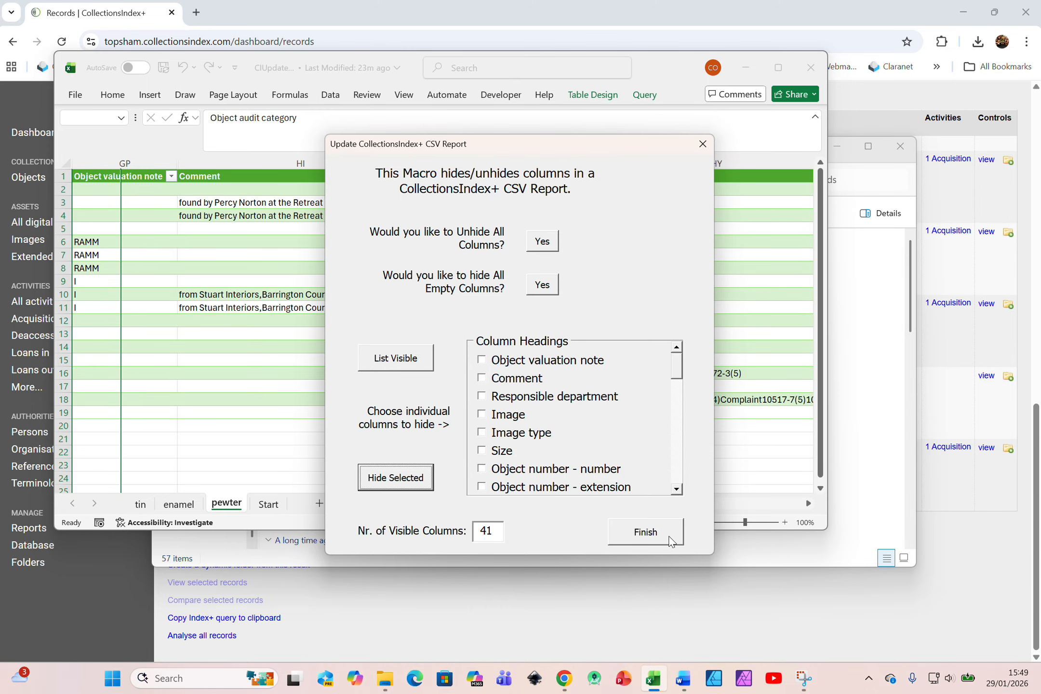
left_click(646, 533)
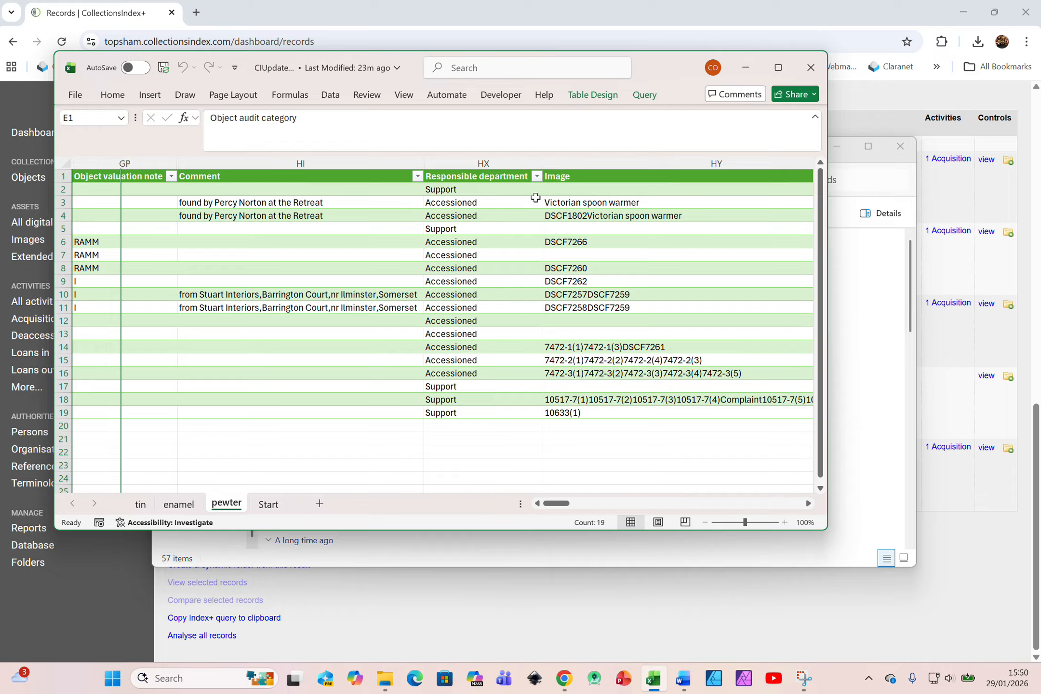
Filter the pewter sheet's Responsible department column to show only Accessioned records.
left_click(537, 176)
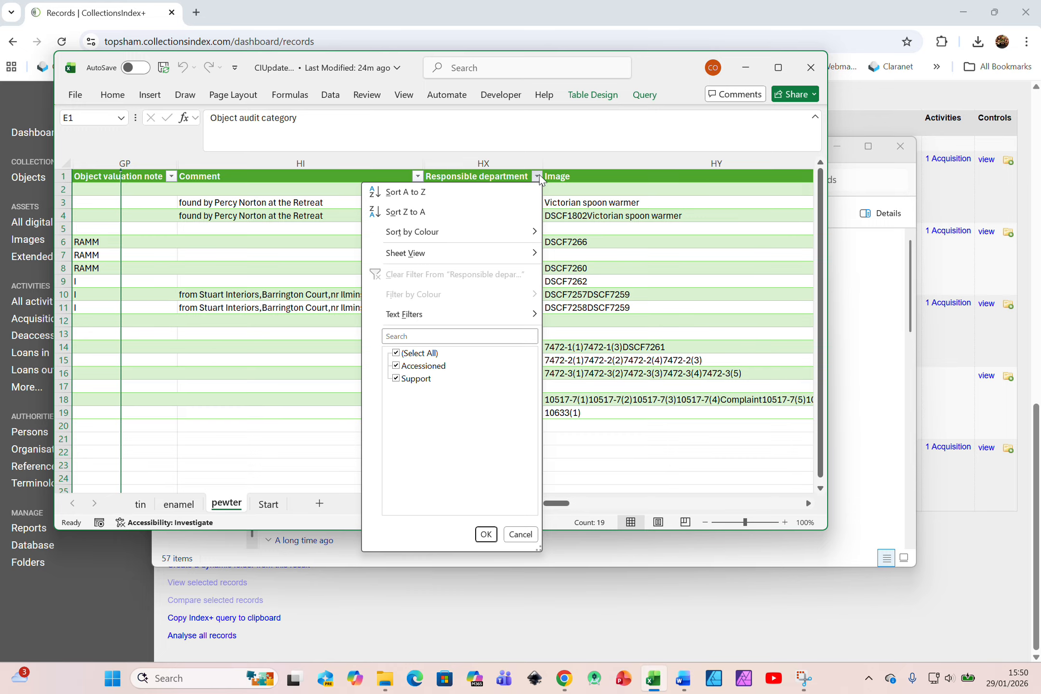
left_click(397, 367)
left_click(396, 378)
left_click(485, 535)
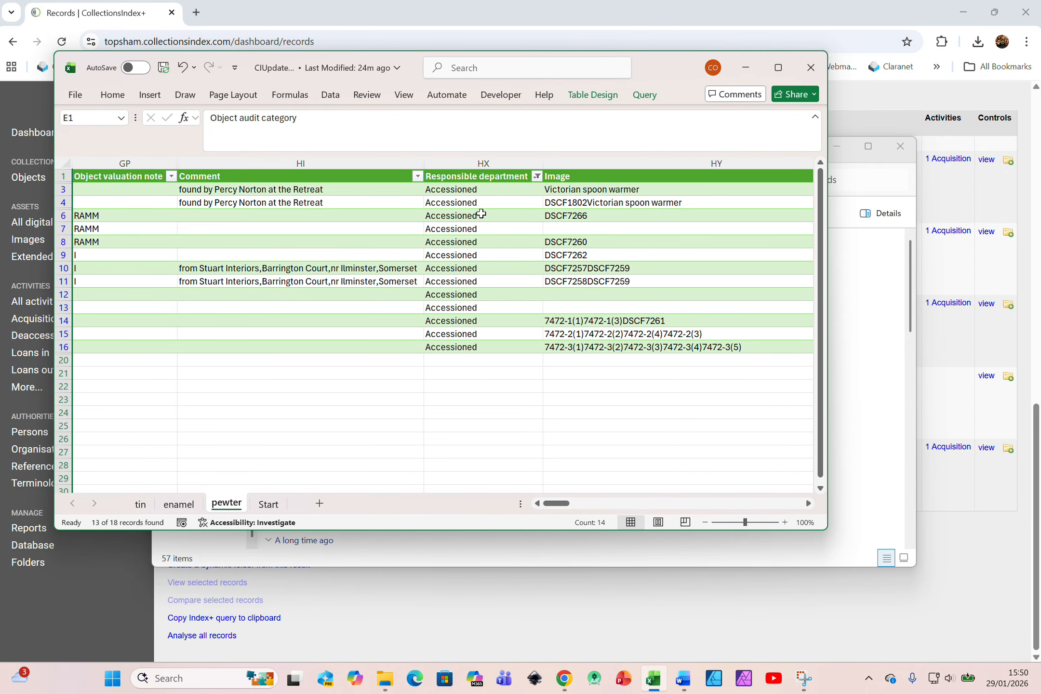
Change the Responsible department filter to show only Support records.
left_click(536, 178)
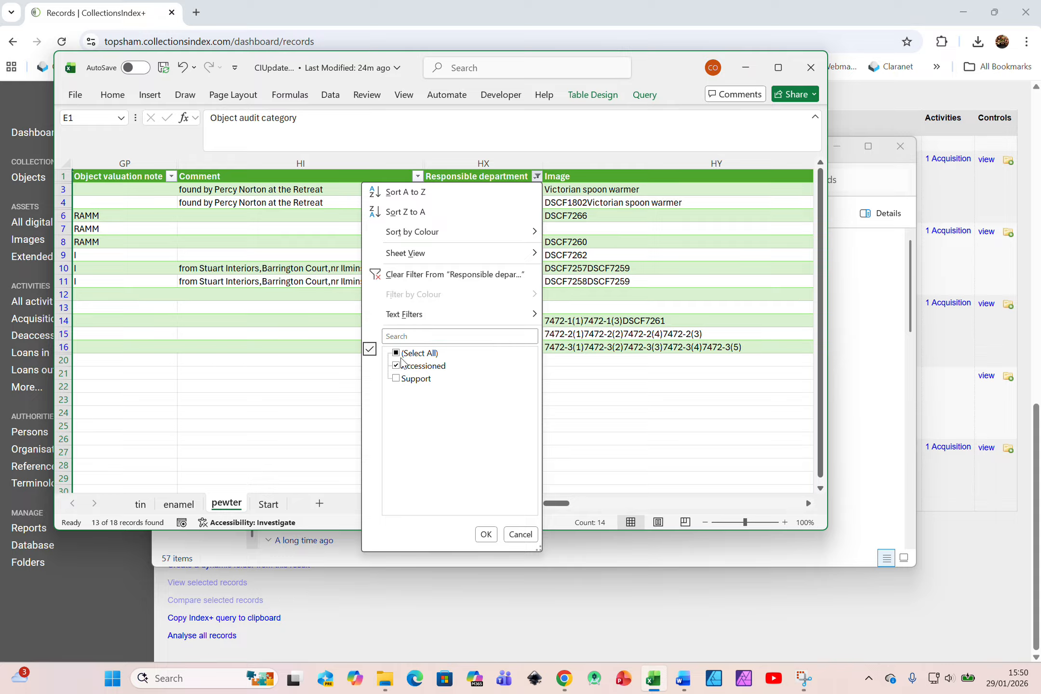
left_click(396, 378)
left_click(396, 365)
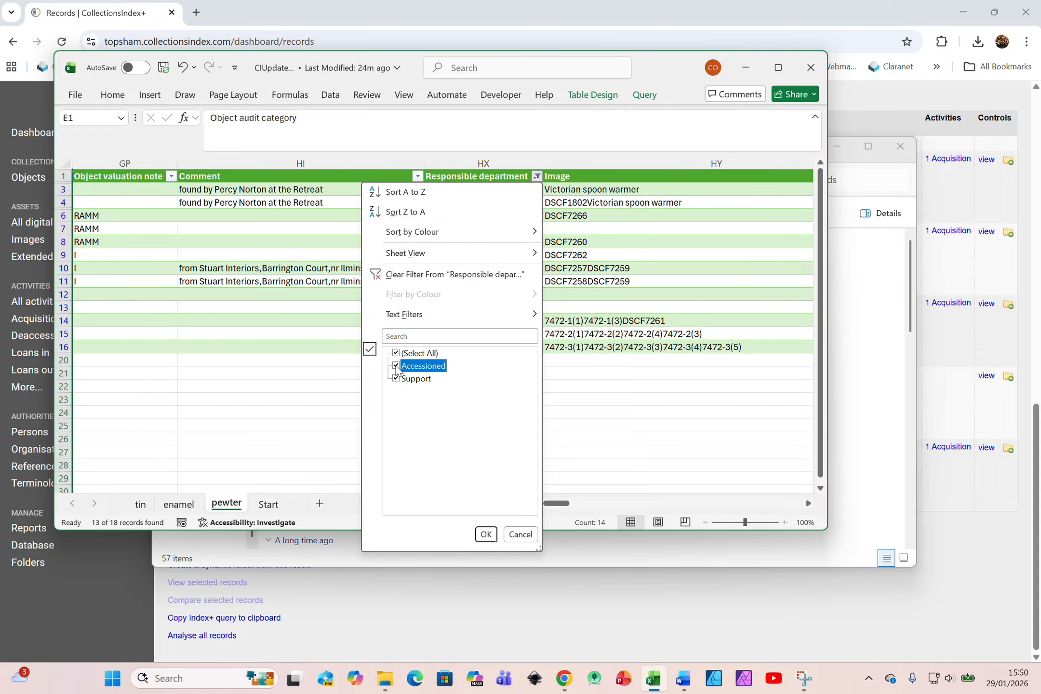
left_click(486, 534)
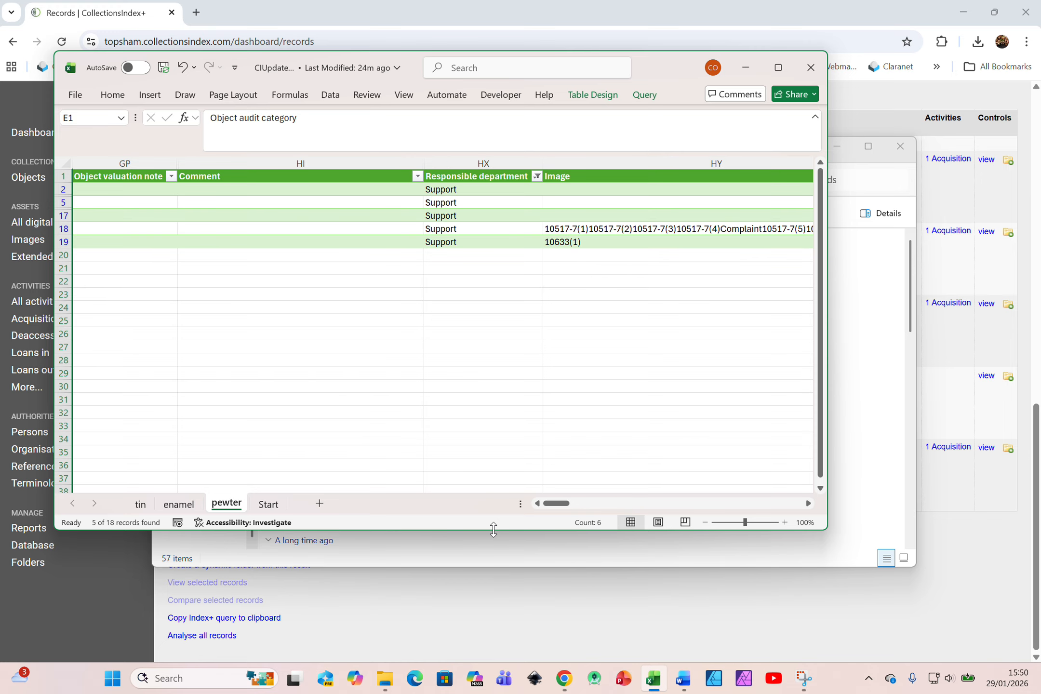
Reselect all values in the Responsible department filter so every pewter record is shown.
left_click(536, 177)
left_click(396, 354)
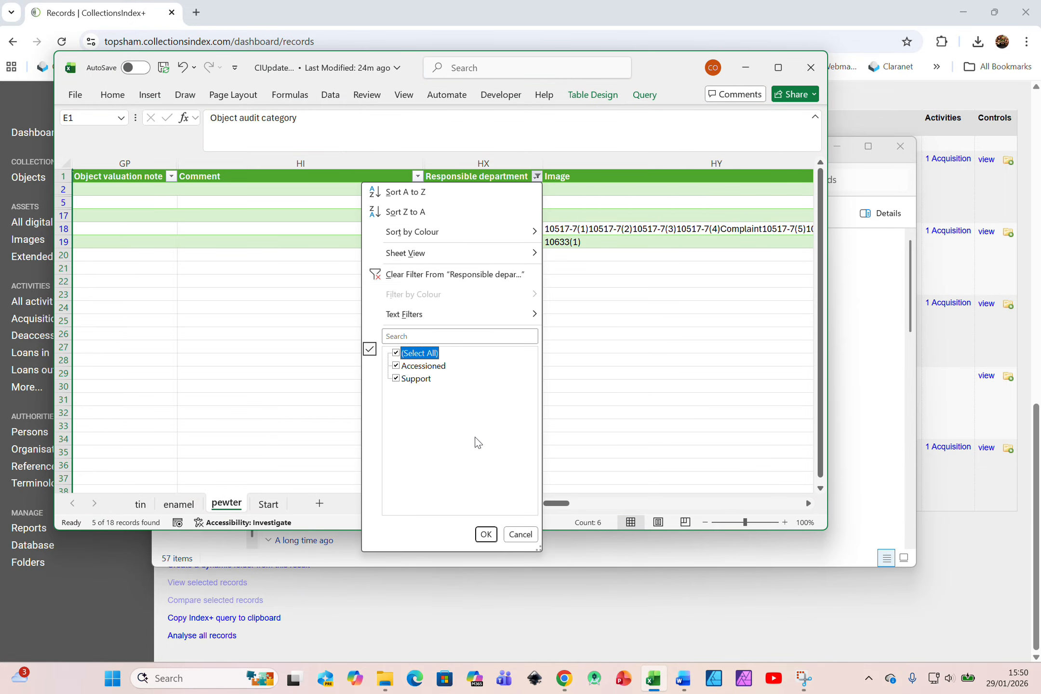
left_click(486, 534)
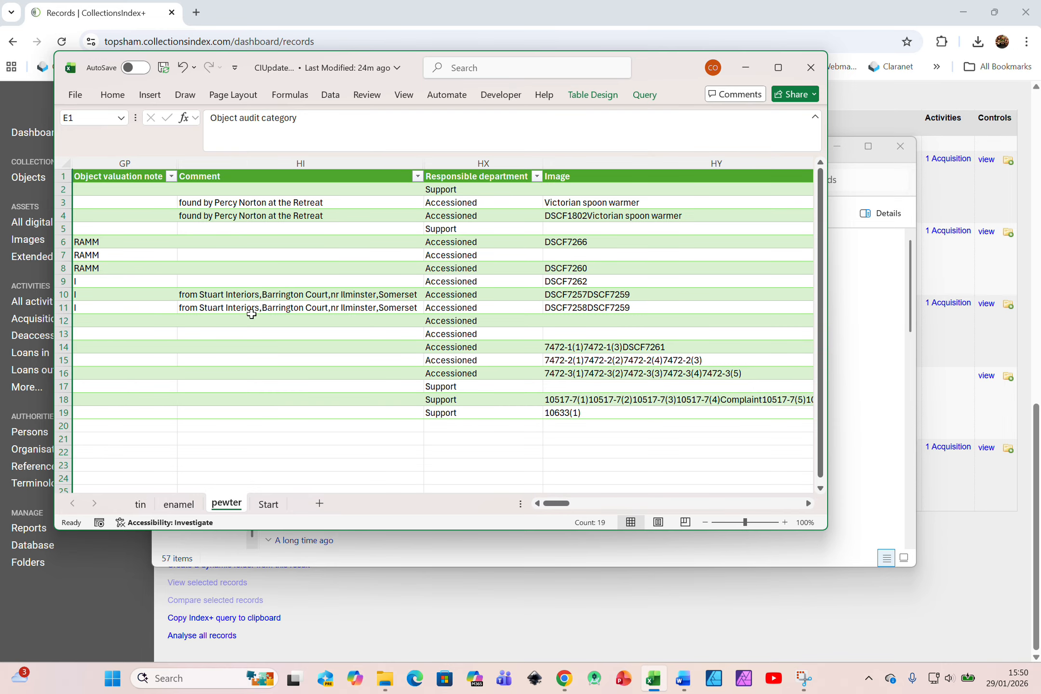
Look through the enamel and tin sheets, and save the CIUpdateCSV workbook.
left_click(179, 505)
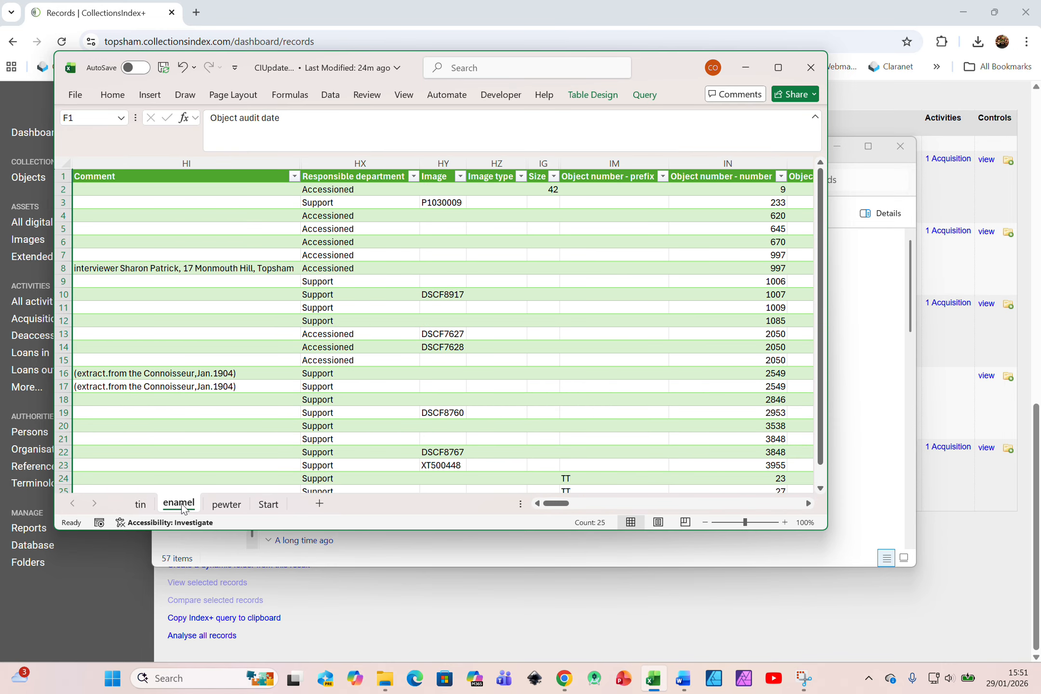
left_click(141, 506)
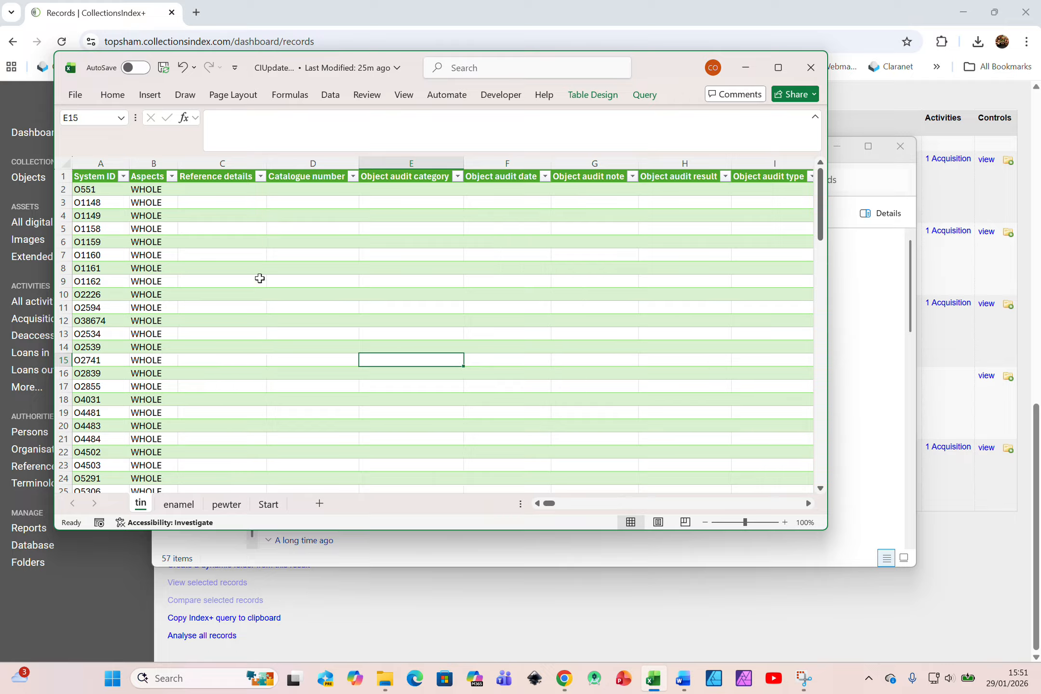
left_click(164, 68)
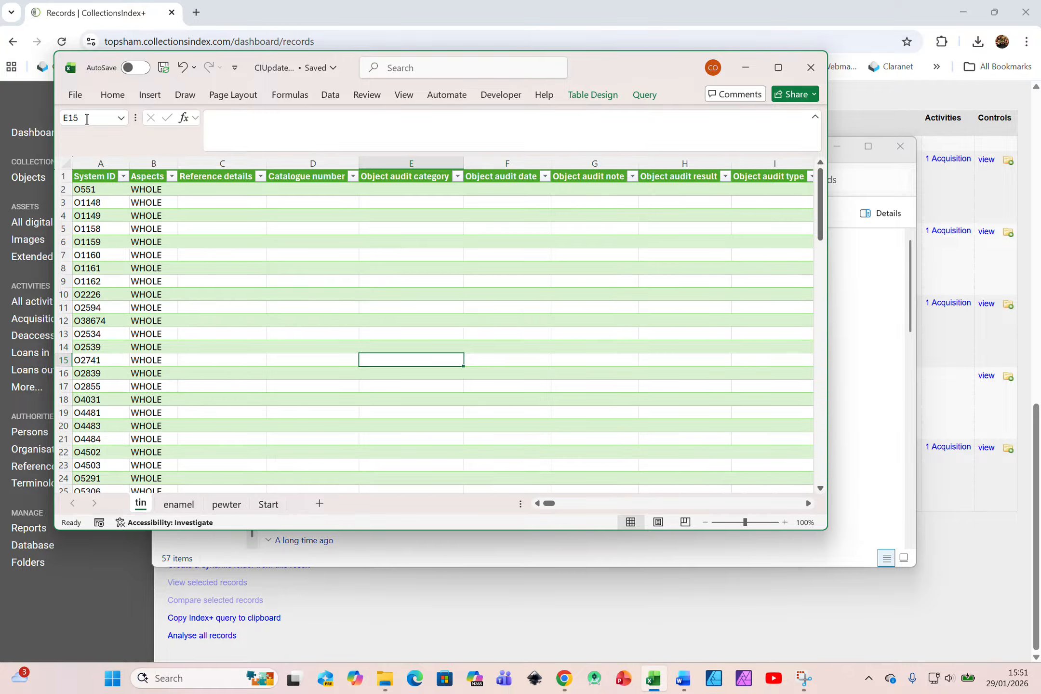
left_click(75, 96)
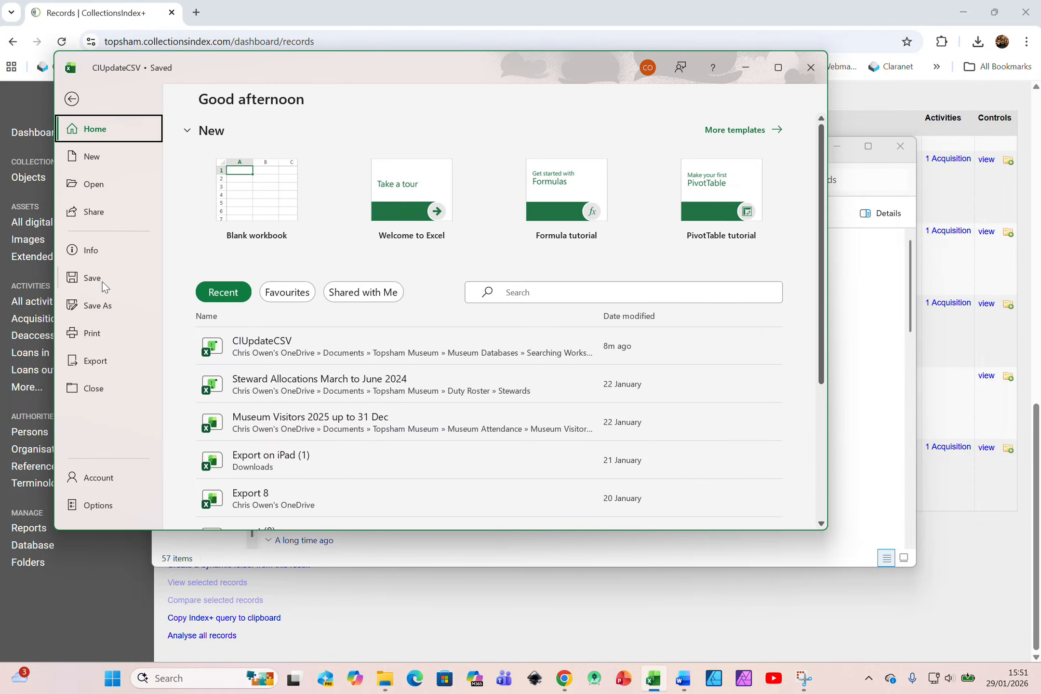